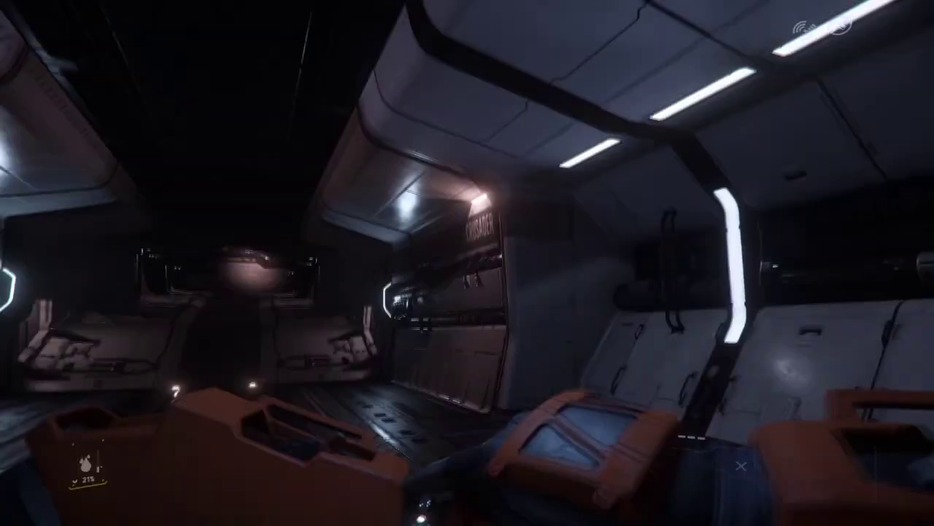
# View ArcCorp on the mobiGlas star map, and close mobiGlas
pyautogui.press('F1')
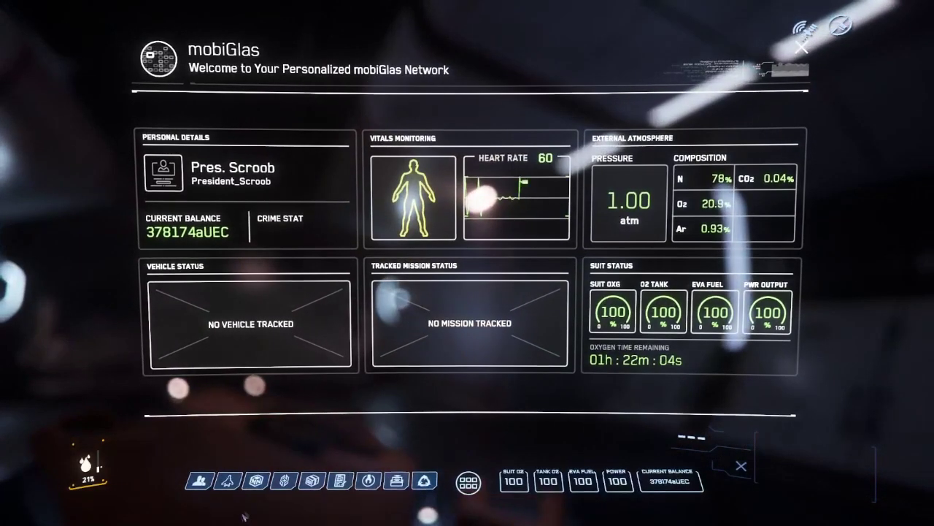
pyautogui.click(284, 480)
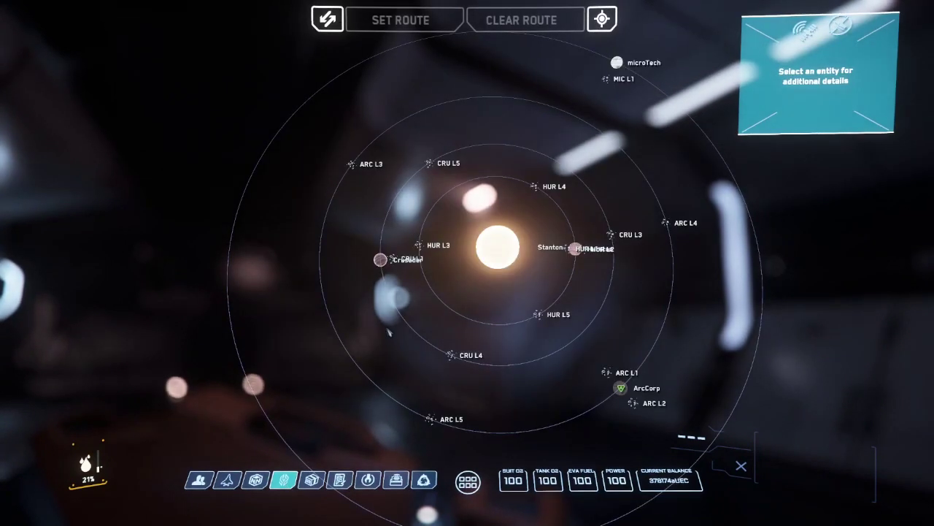
pyautogui.doubleClick(620, 387)
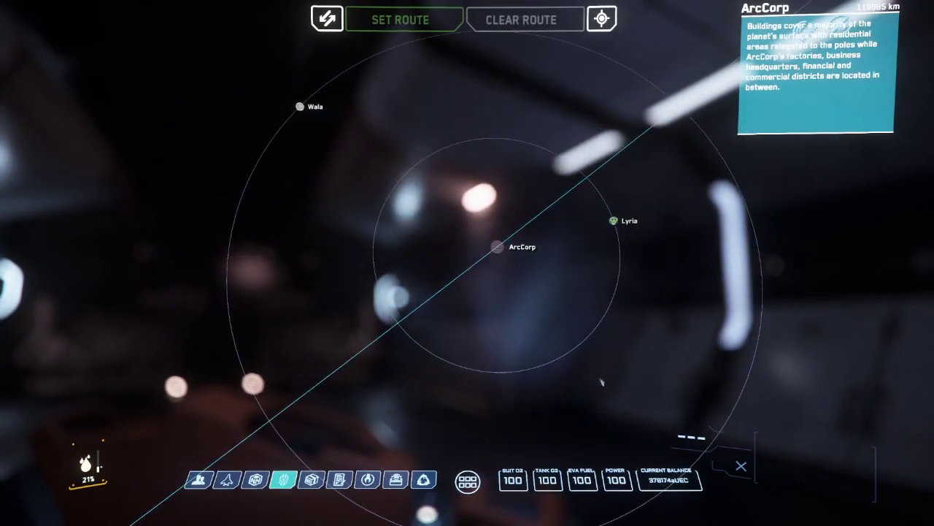
pyautogui.press('F1')
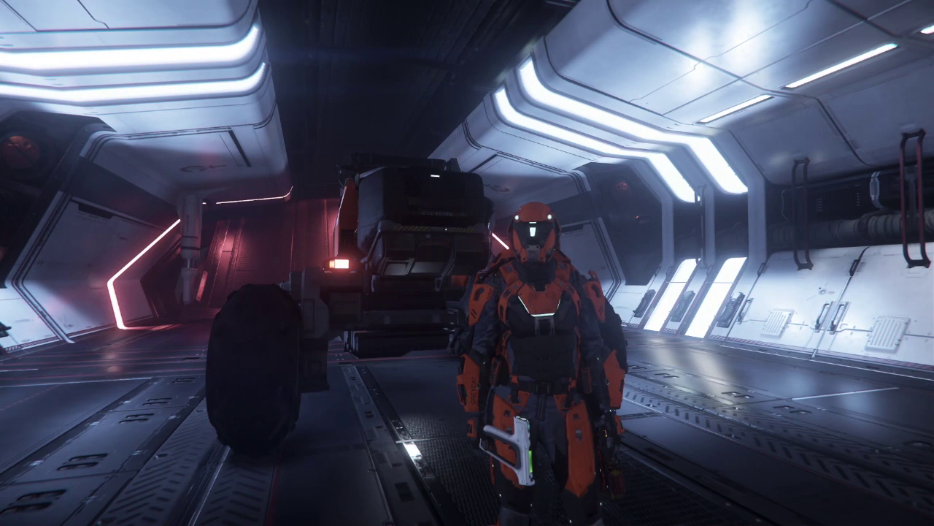
# Transfer three Dolivine gemstones from the backpack to the Shubin Mining Facility SAL-2 local inventory, and close the inventory
pyautogui.press('i')
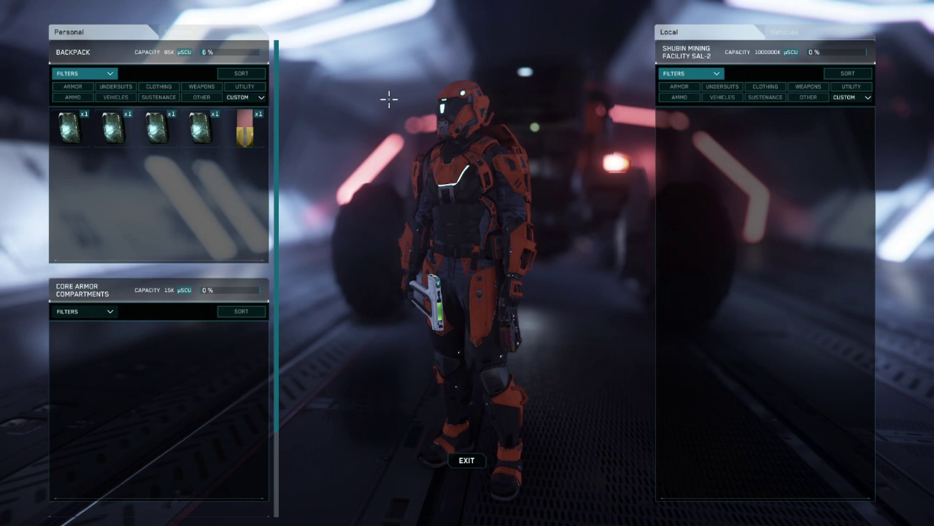
pyautogui.moveTo(453, 88); pyautogui.dragTo(441, 48)
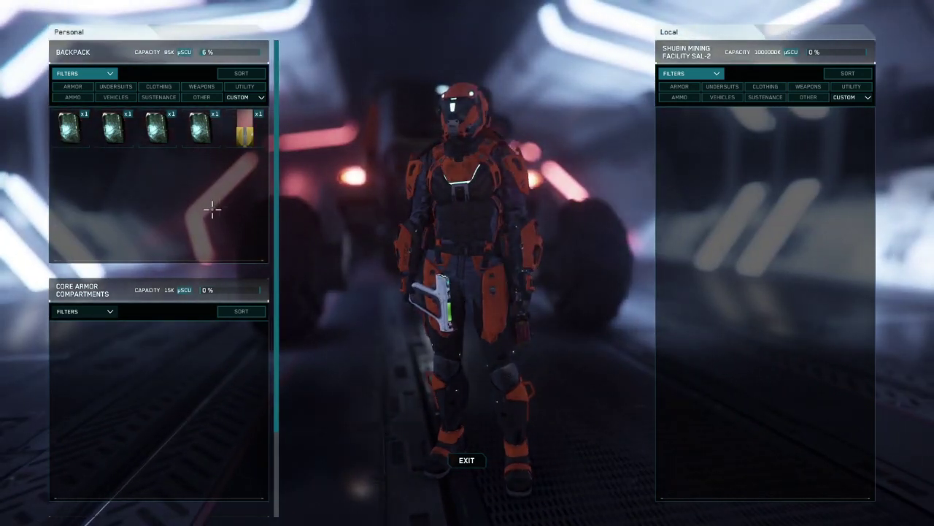
pyautogui.moveTo(205, 139)
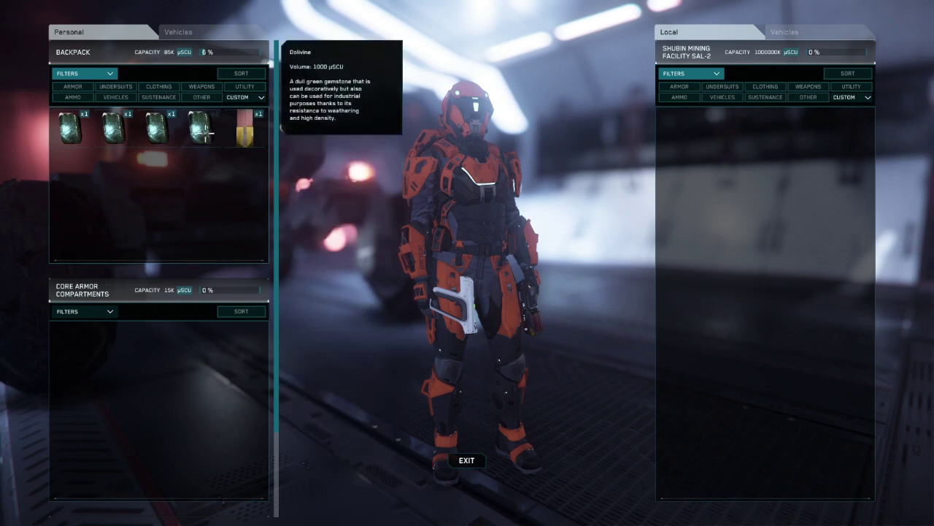
pyautogui.doubleClick(201, 129)
pyautogui.doubleClick(201, 129)
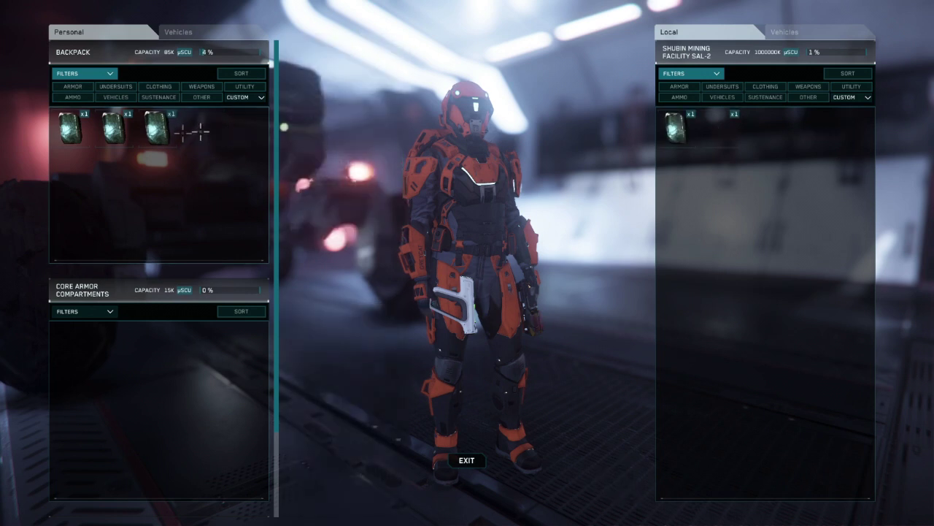
pyautogui.doubleClick(155, 129)
pyautogui.doubleClick(111, 135)
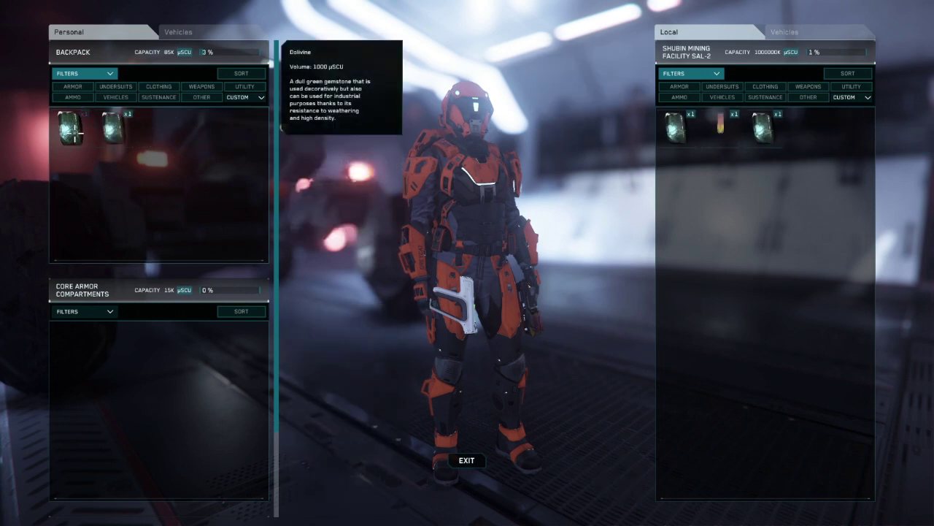
pyautogui.moveTo(73, 129)
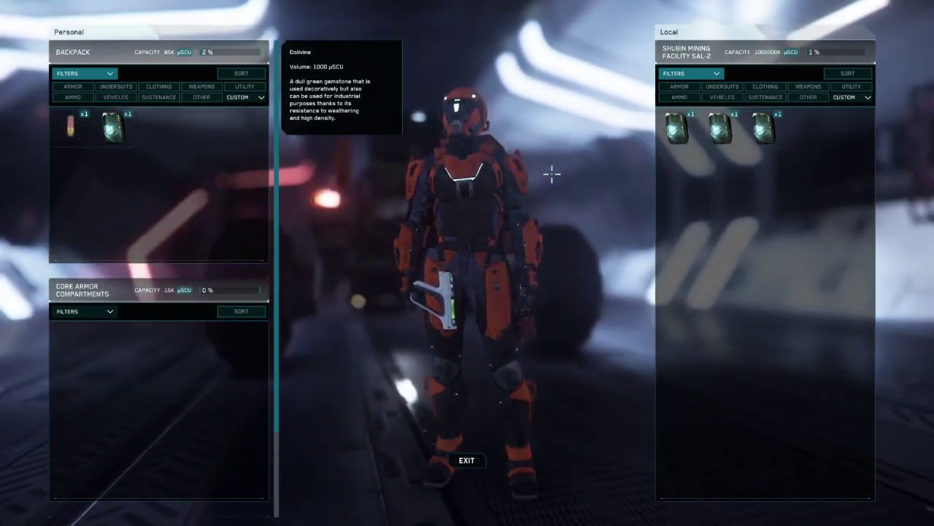
pyautogui.press('i')
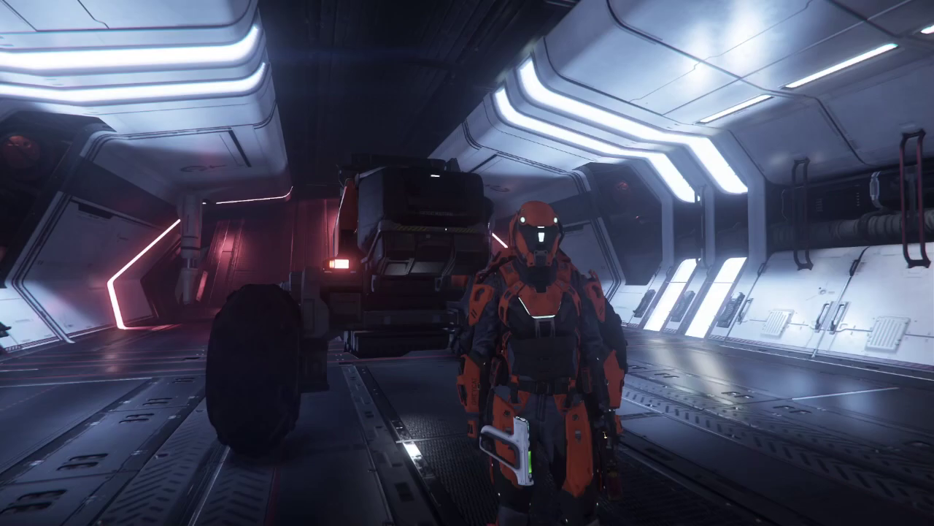
# Set the game's window mode to Borderless in the graphics options
pyautogui.press('Escape')
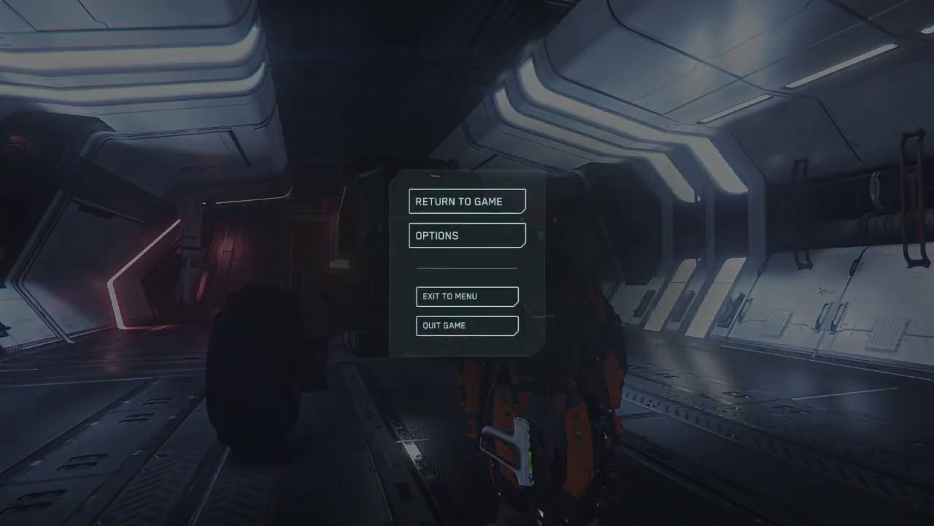
pyautogui.click(436, 236)
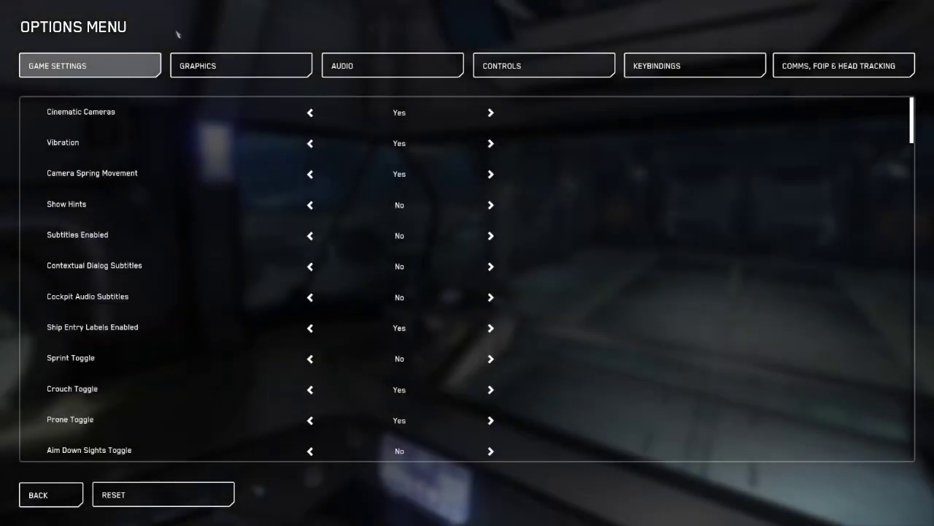
pyautogui.click(219, 71)
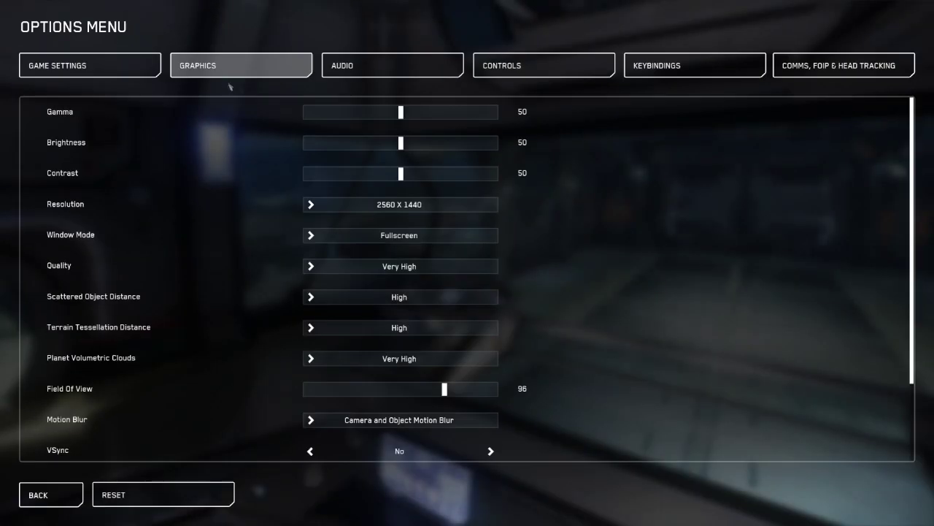
pyautogui.click(343, 243)
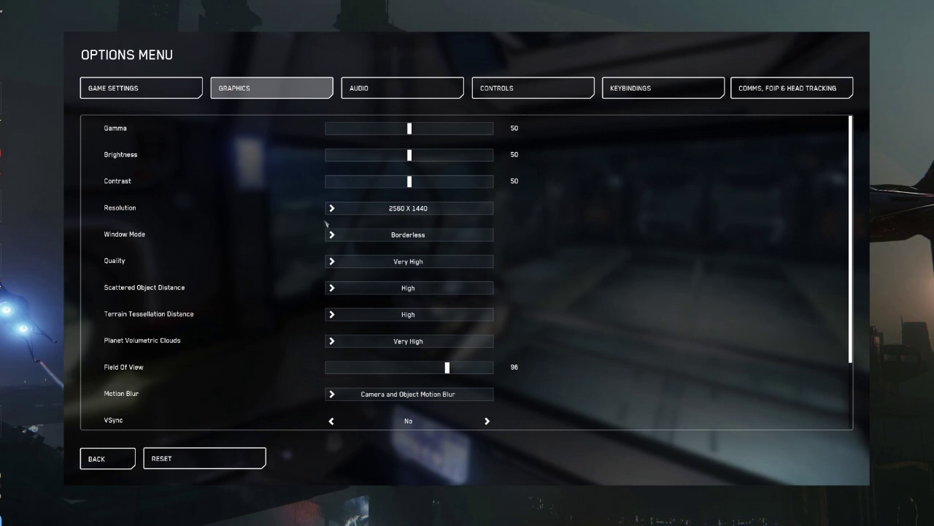
# Switch to VoiceAttack, place its window over the game and clear its event log
pyautogui.hotkey('alt', 'Tab')
pyautogui.moveTo(593, 156); pyautogui.dragTo(324, 222)
pyautogui.rightClick(360, 316)
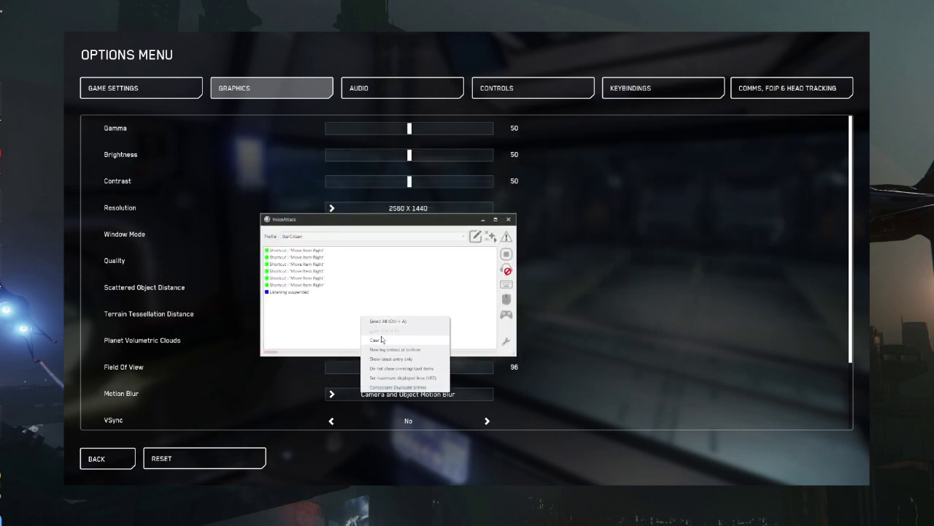
pyautogui.click(378, 339)
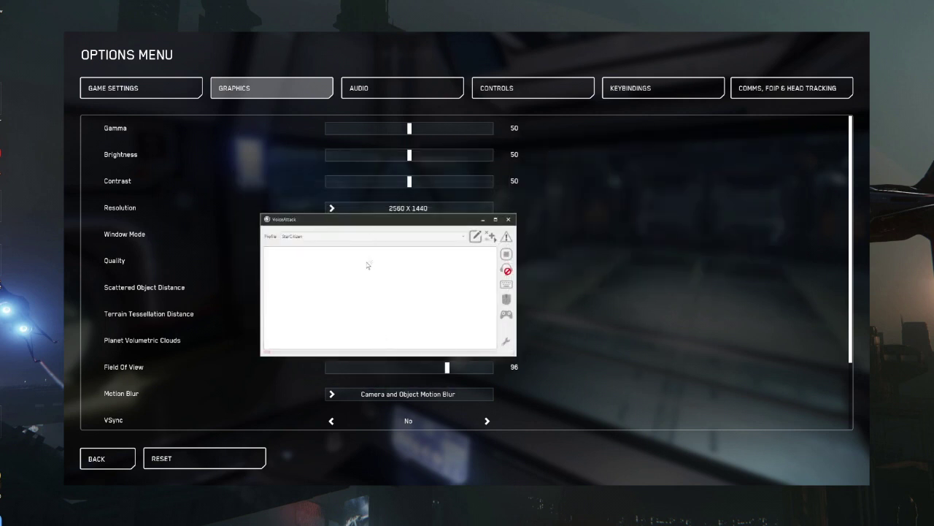
# View the voiceattack.com home page in the browser, and return to the VoiceAttack window
pyautogui.hotkey('alt', 'Tab')
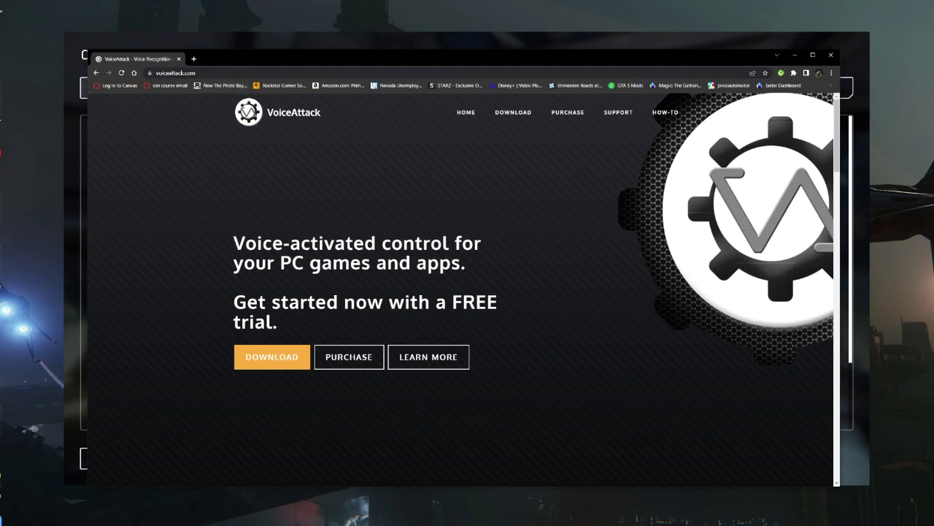
pyautogui.click(794, 57)
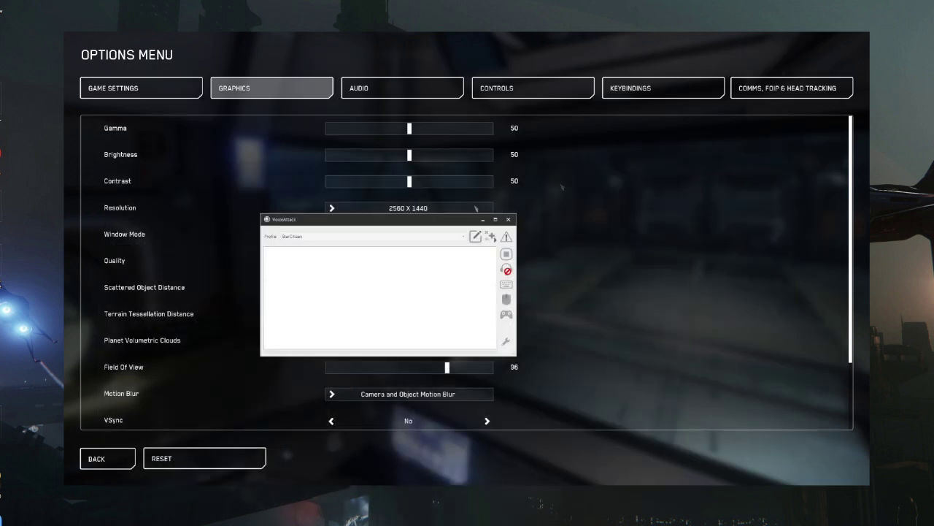
pyautogui.moveTo(430, 224); pyautogui.dragTo(478, 231)
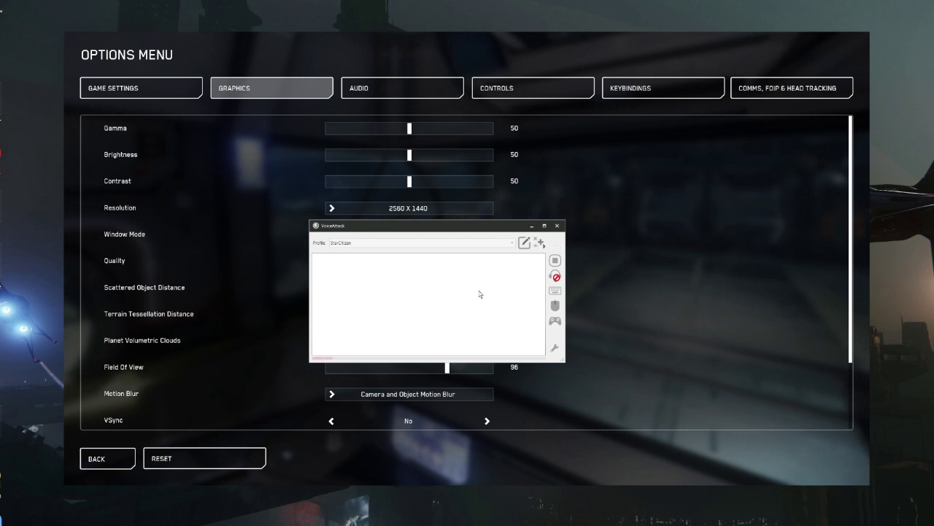
# Open the StarCitizen profile for editing, and narrow and reposition its window over the game
pyautogui.click(525, 243)
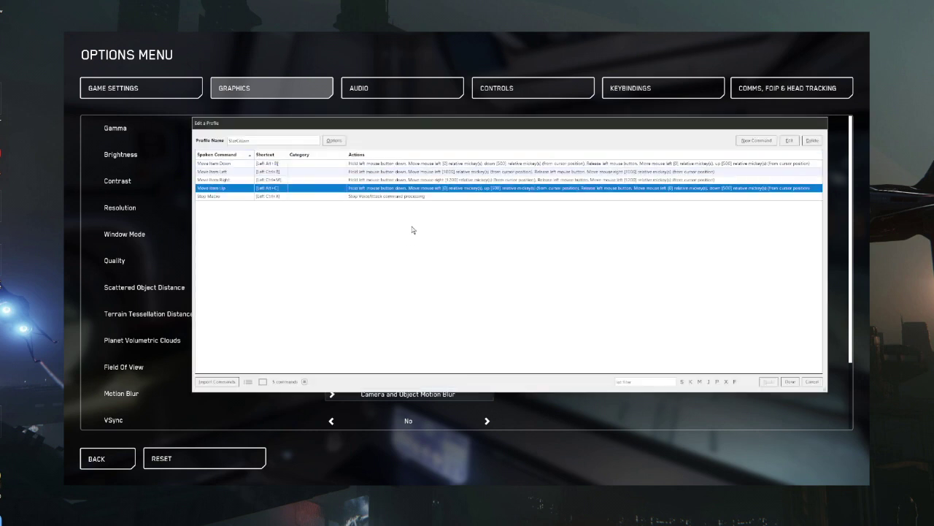
pyautogui.moveTo(417, 130); pyautogui.dragTo(386, 372)
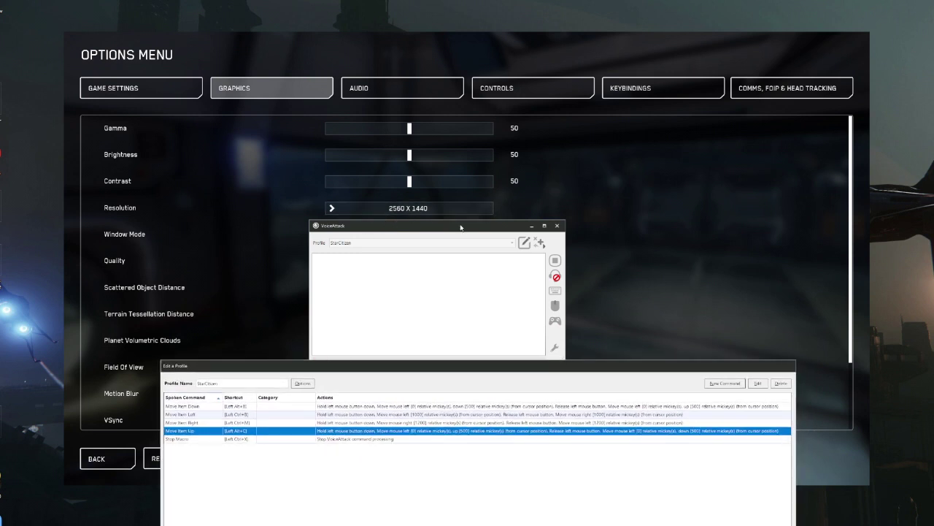
pyautogui.moveTo(500, 370); pyautogui.dragTo(667, 268)
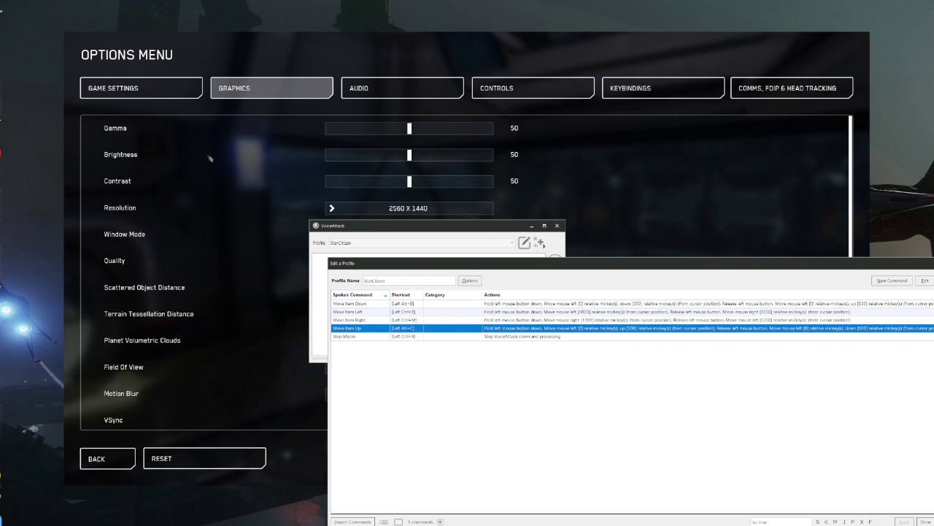
pyautogui.moveTo(461, 269); pyautogui.dragTo(379, 163)
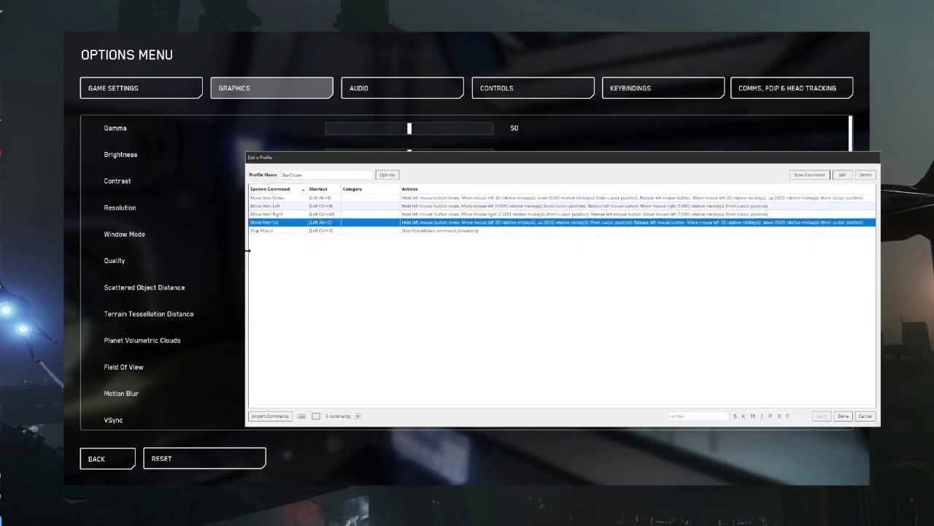
pyautogui.moveTo(251, 250); pyautogui.dragTo(413, 279)
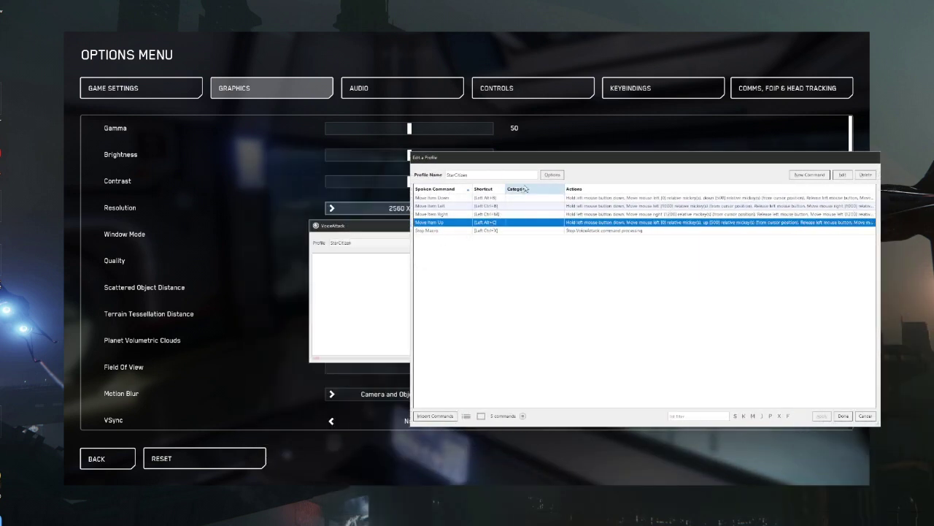
pyautogui.moveTo(559, 157); pyautogui.dragTo(372, 144)
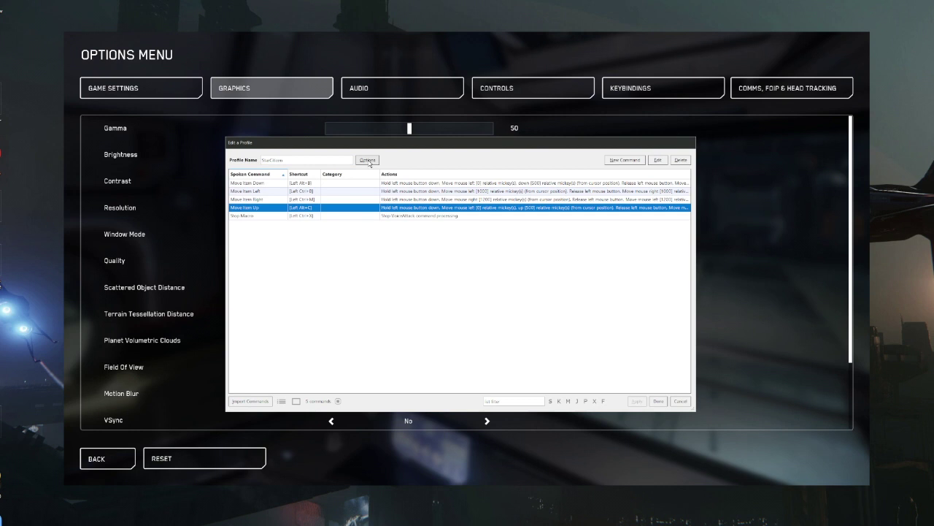
# Start a new command in the StarCitizen profile and place its window below the list of existing commands
pyautogui.click(629, 161)
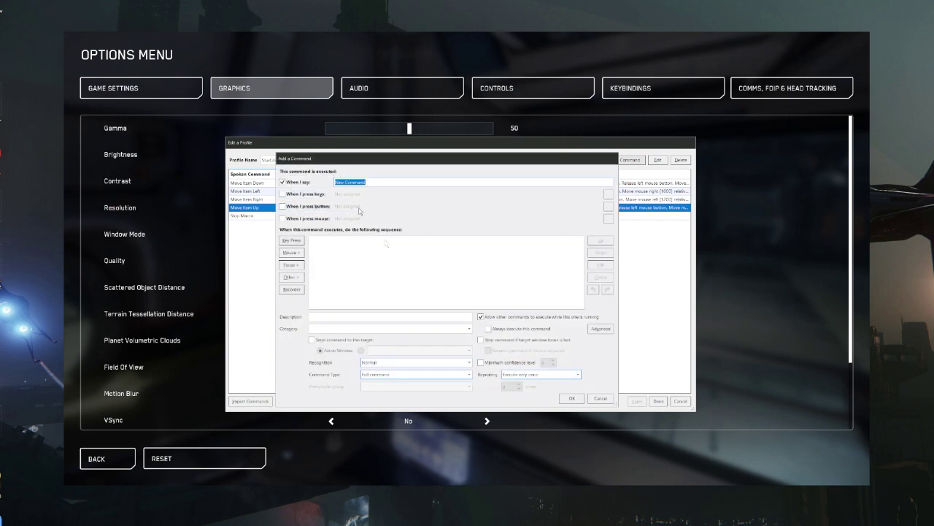
pyautogui.moveTo(361, 161); pyautogui.dragTo(345, 136)
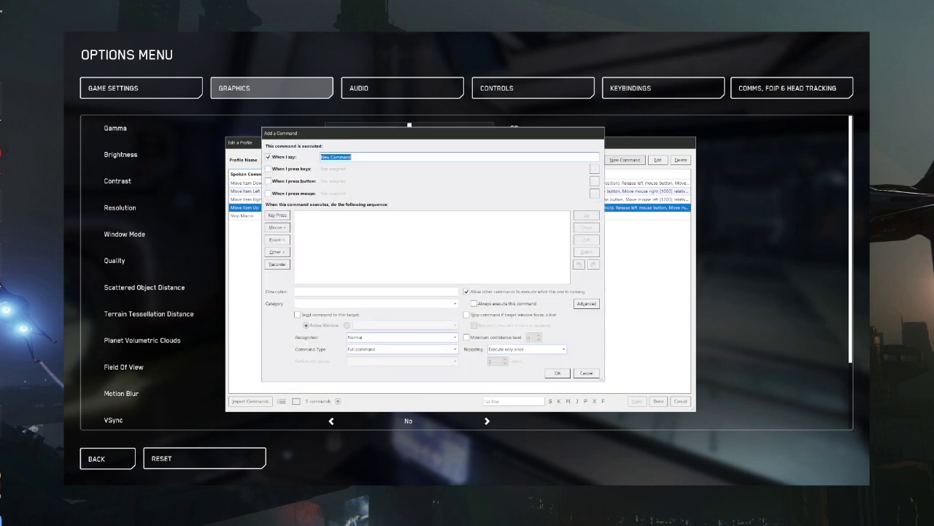
pyautogui.moveTo(343, 141); pyautogui.dragTo(358, 269)
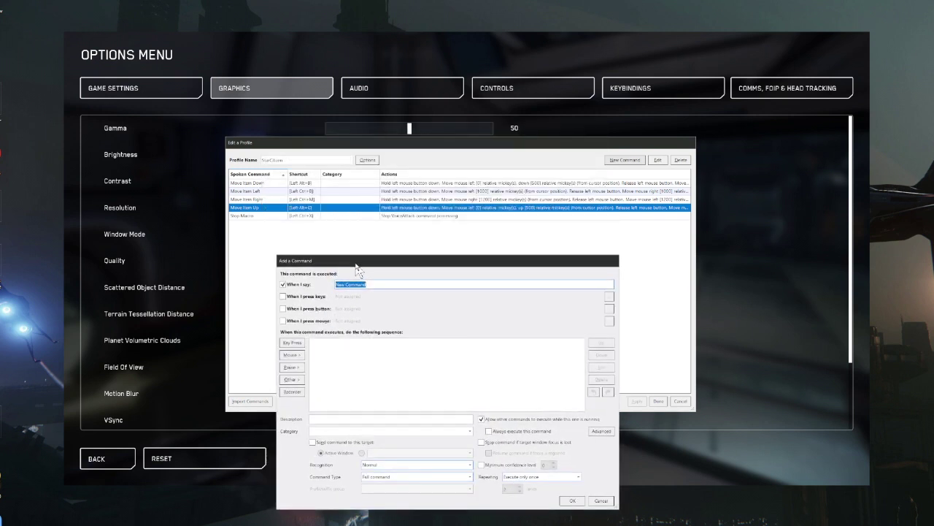
pyautogui.click(283, 299)
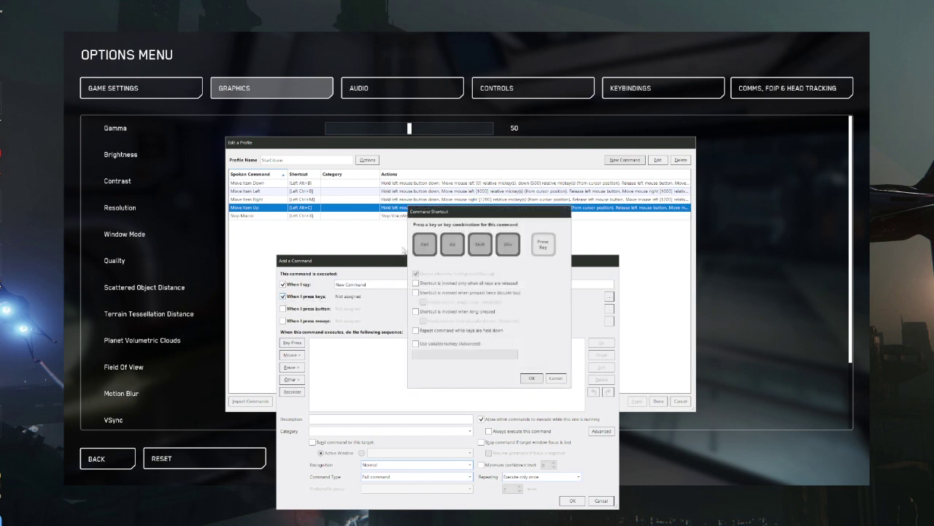
pyautogui.hotkey('ctrl', 'c')
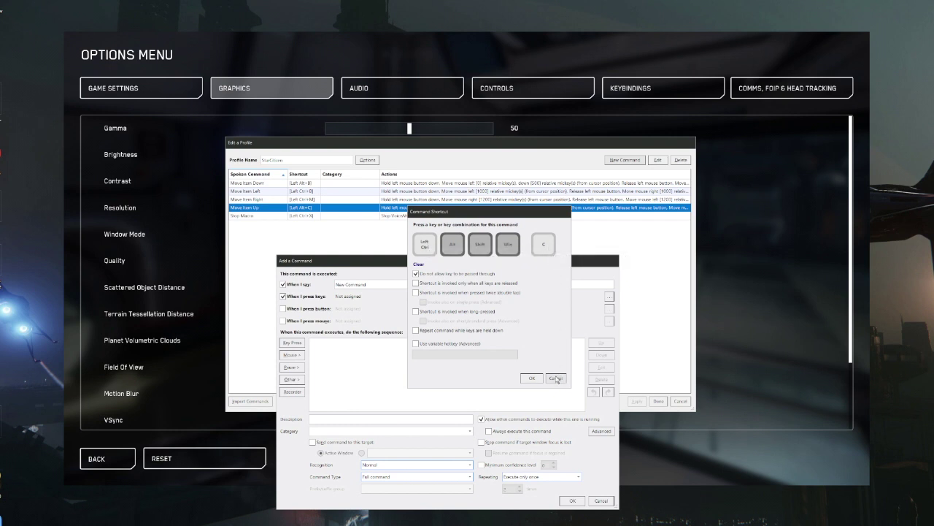
pyautogui.click(556, 378)
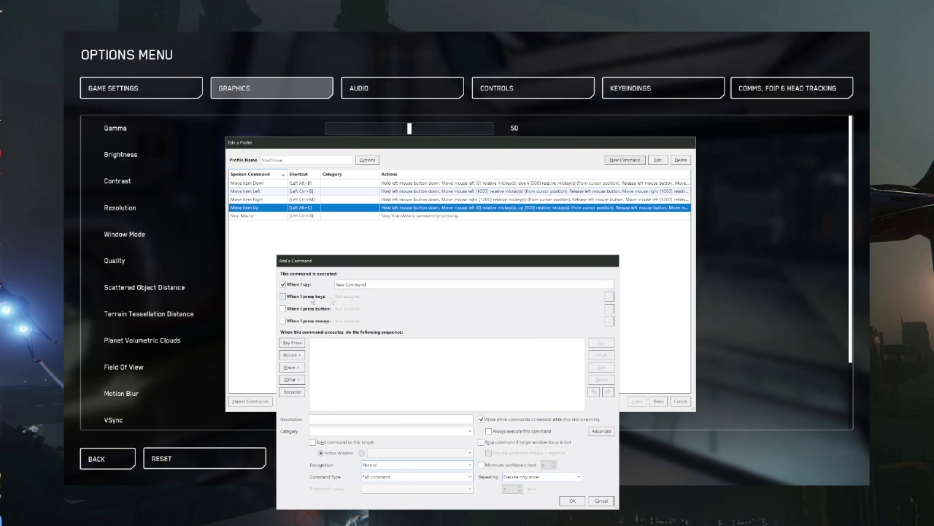
pyautogui.click(283, 296)
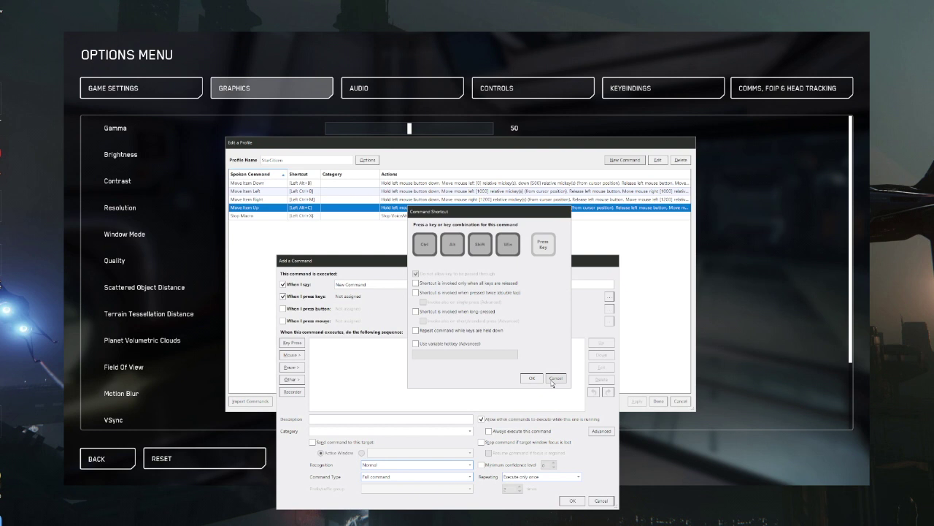
pyautogui.click(554, 380)
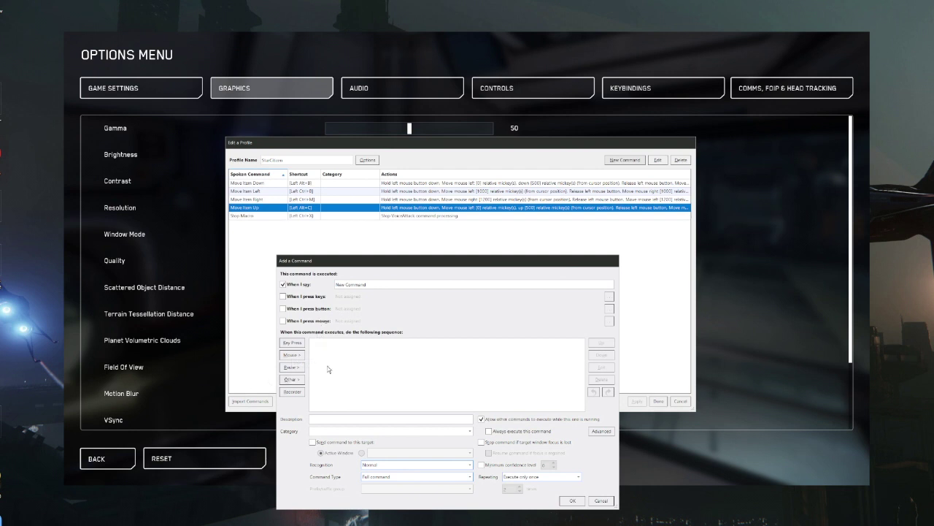
pyautogui.moveTo(442, 260); pyautogui.dragTo(429, 146)
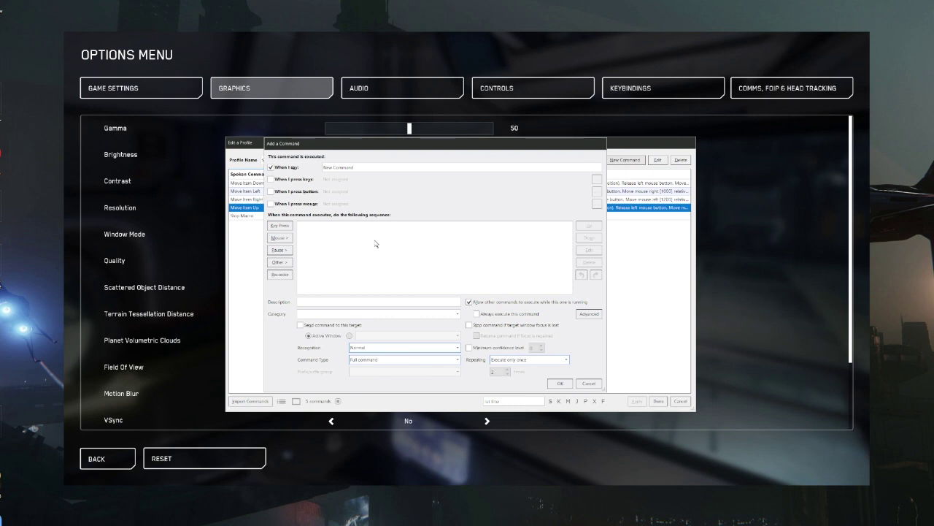
pyautogui.click(274, 242)
pyautogui.click(311, 247)
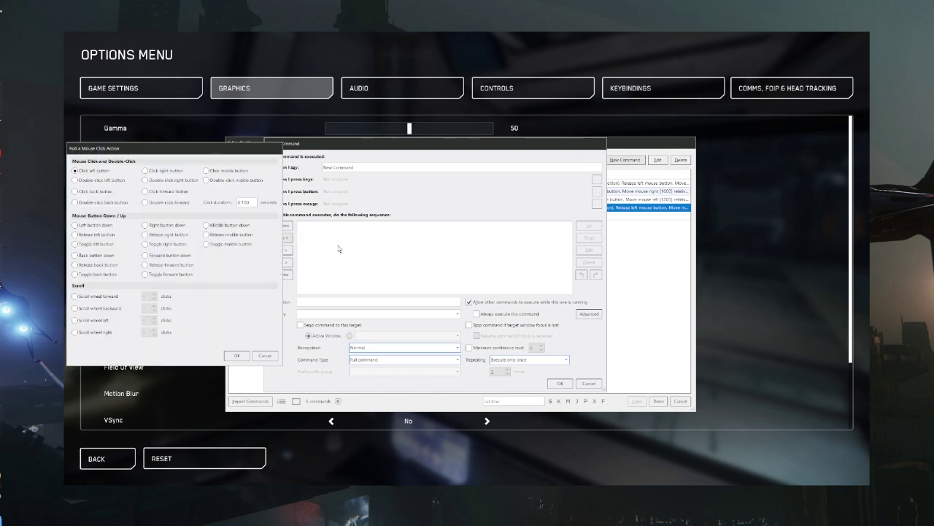
pyautogui.moveTo(155, 154); pyautogui.dragTo(390, 151)
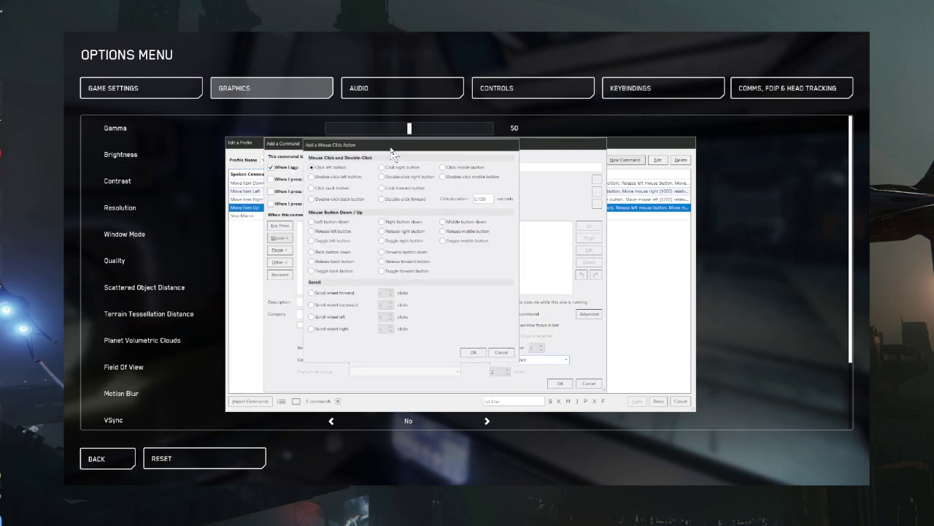
pyautogui.click(312, 221)
pyautogui.click(500, 355)
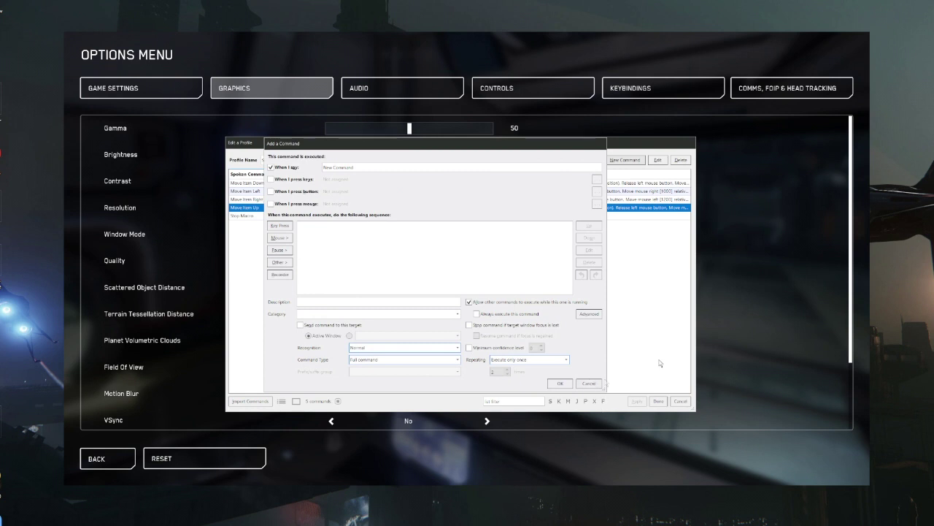
# Switch to Star Citizen, leave the options menu and open the character's inventory
pyautogui.click(761, 268)
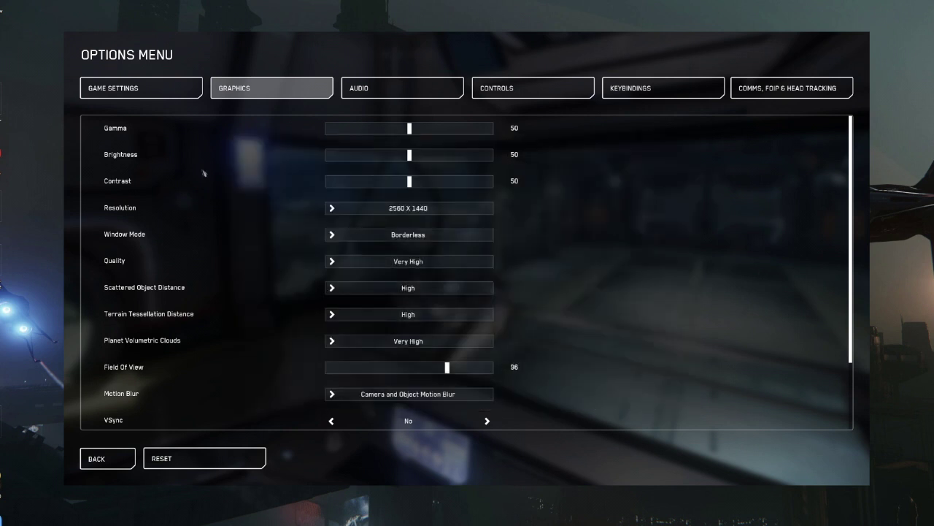
pyautogui.press('Escape')
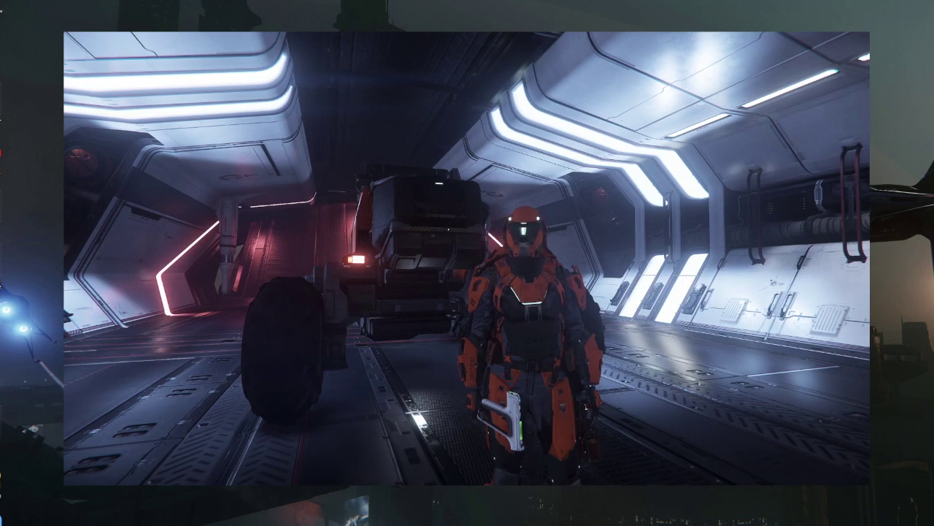
pyautogui.press('i')
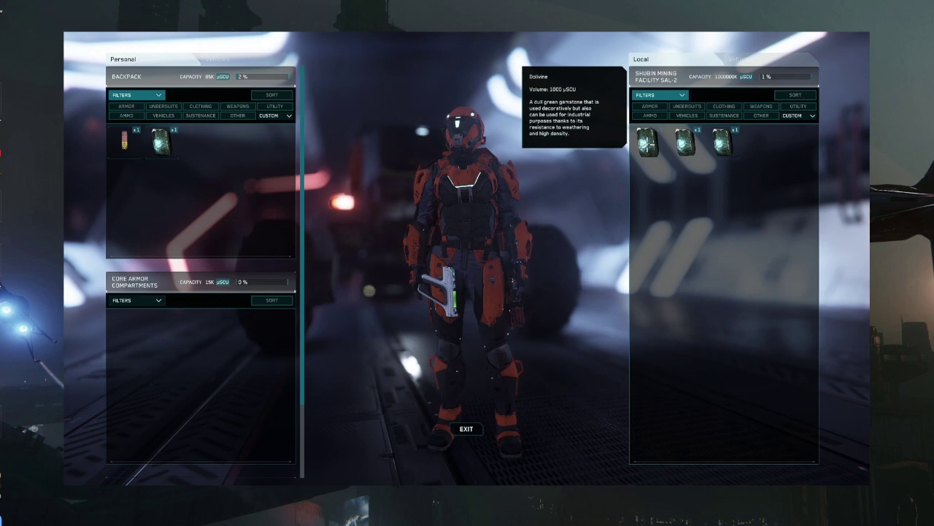
# Return to VoiceAttack and move the new command's window below the list of existing commands
pyautogui.hotkey('alt', 'Tab')
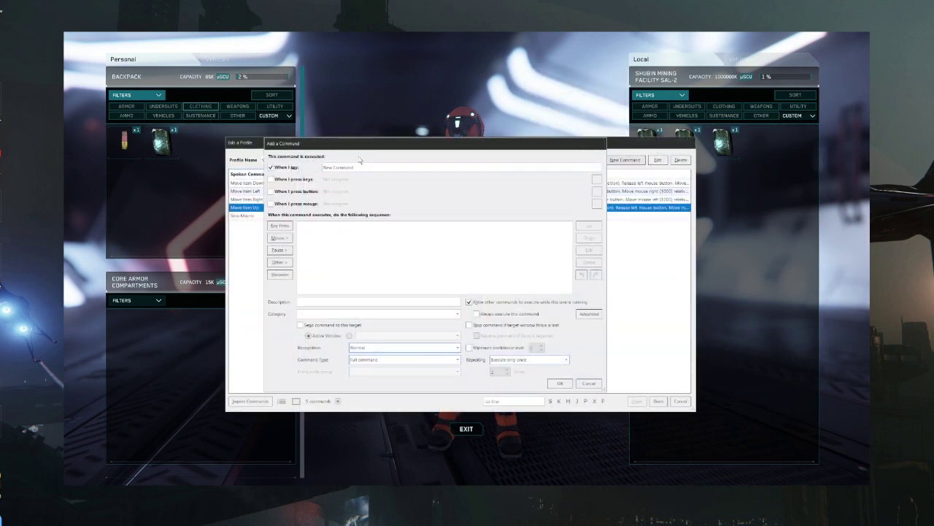
pyautogui.click(409, 146)
pyautogui.moveTo(410, 147); pyautogui.dragTo(427, 248)
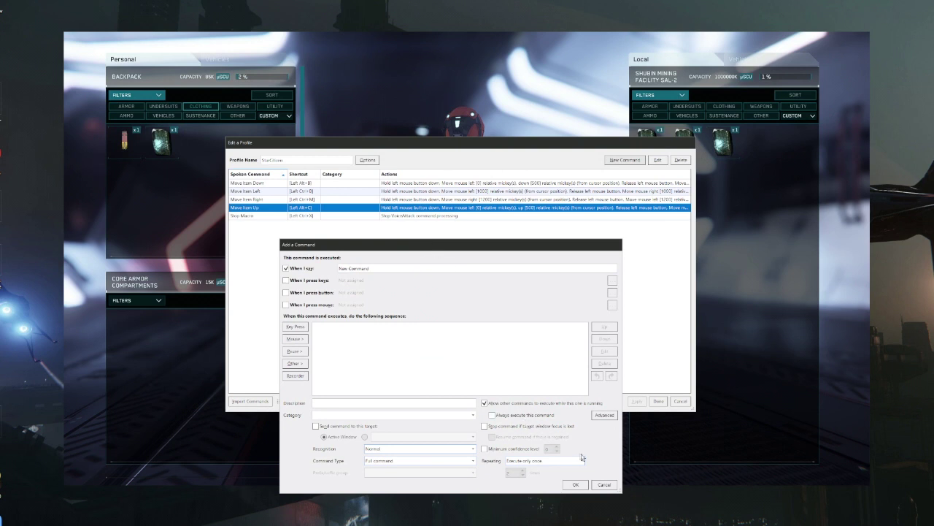
# Add a mouse action to the new command's sequence that holds the left mouse button down
pyautogui.click(295, 338)
pyautogui.click(337, 345)
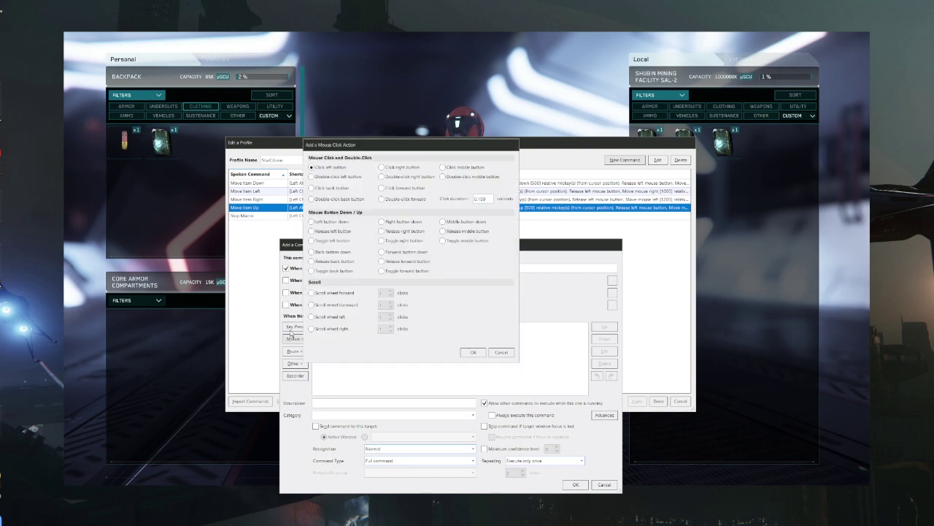
pyautogui.click(312, 221)
pyautogui.click(473, 351)
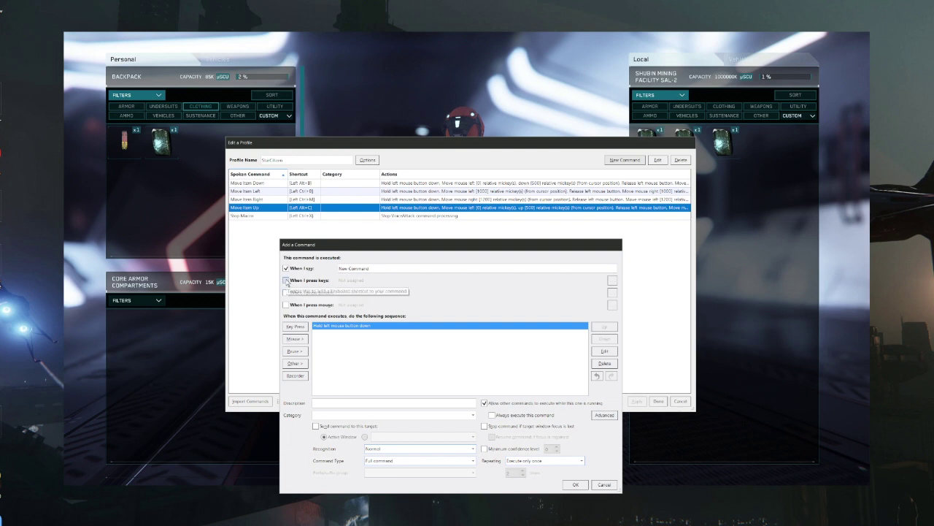
# Enable the keyboard shortcut for the new command and assign Left Ctrl+B to it
pyautogui.click(286, 281)
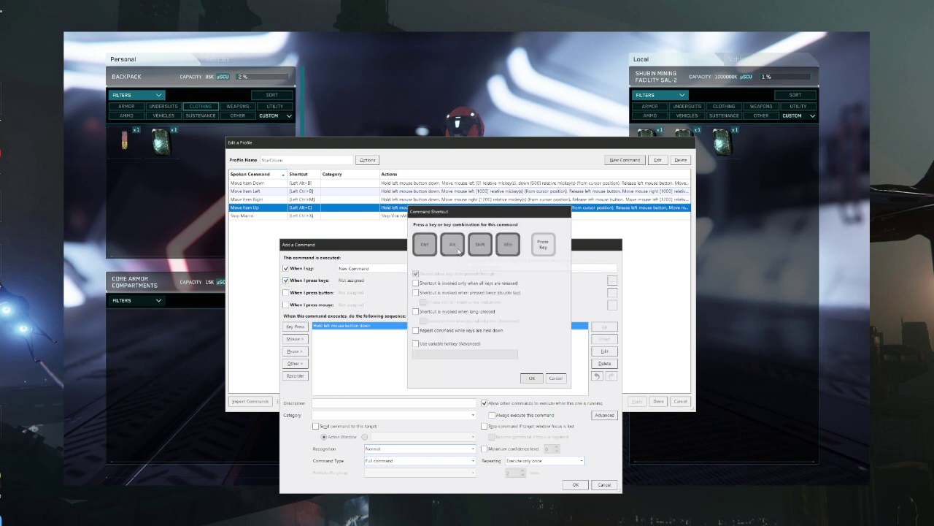
pyautogui.press('ctrl')
pyautogui.hotkey('ctrl', 'b')
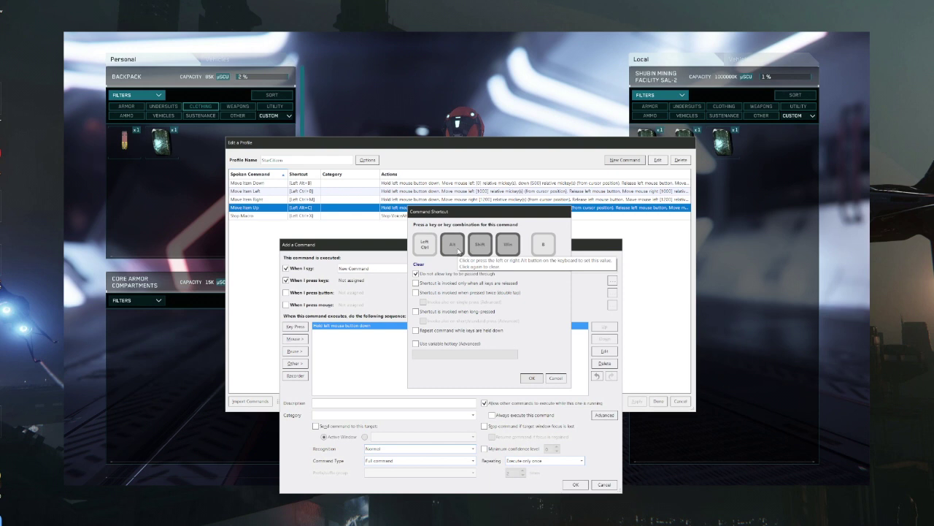
pyautogui.click(533, 378)
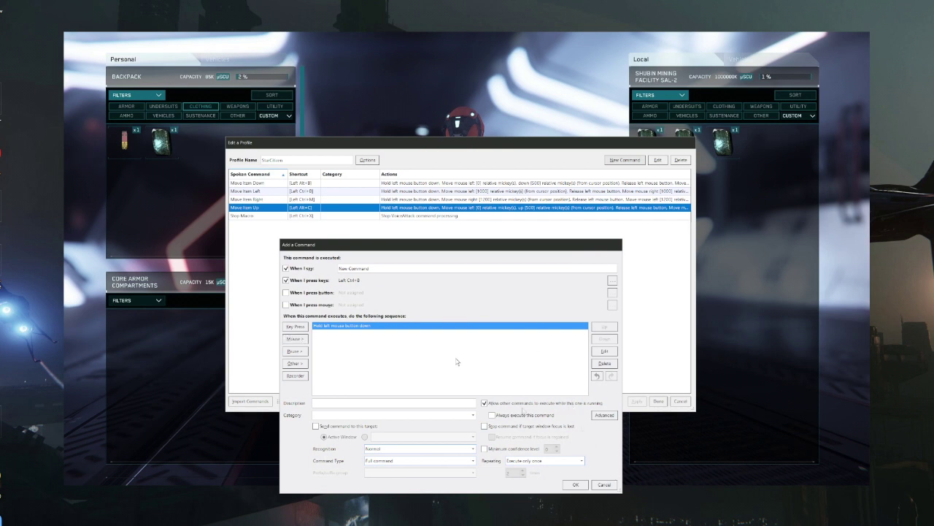
# Add a mouse move action of 1000 mickeys to the left, using relative data for 3D games
pyautogui.click(303, 339)
pyautogui.click(326, 338)
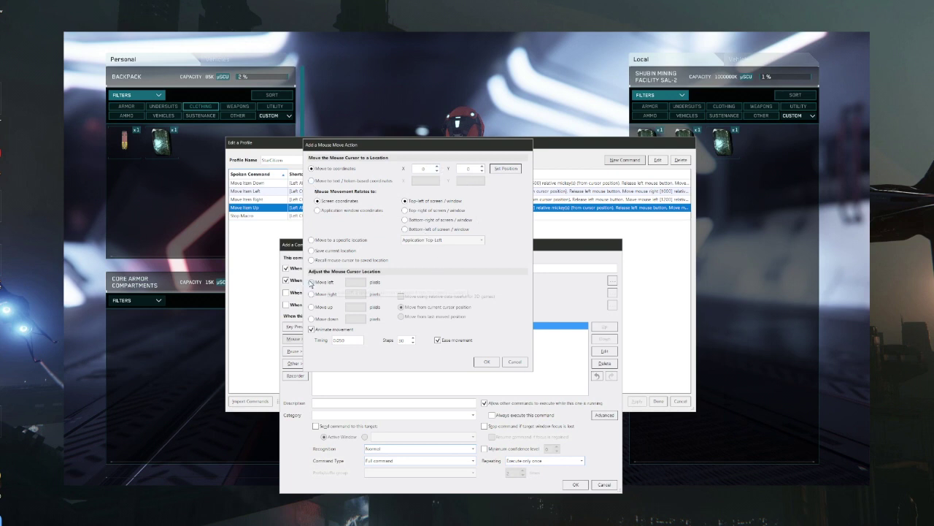
pyautogui.click(311, 282)
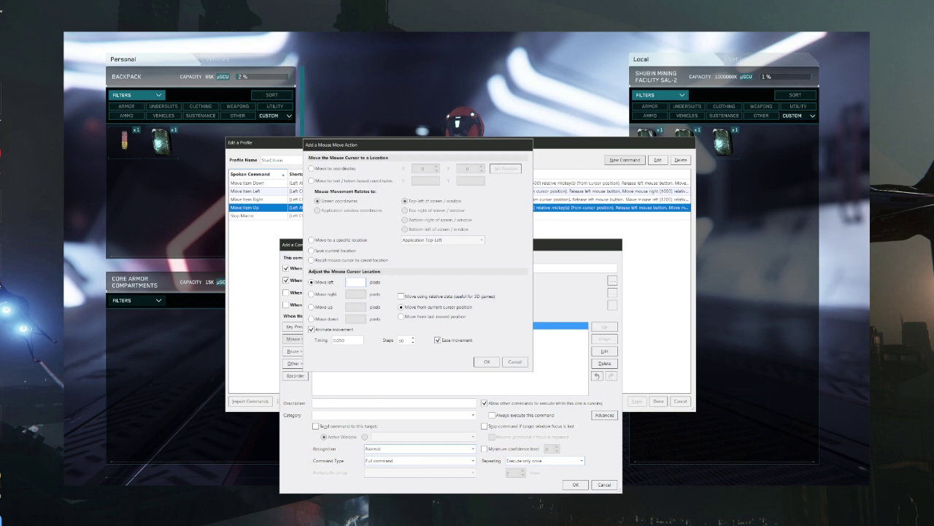
pyautogui.moveTo(670, 150)
pyautogui.moveTo(644, 140)
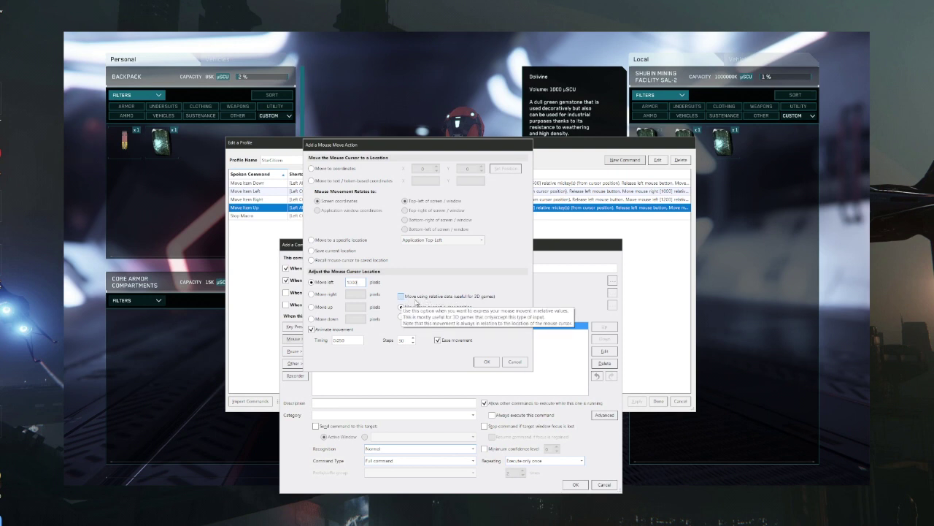
pyautogui.click(402, 296)
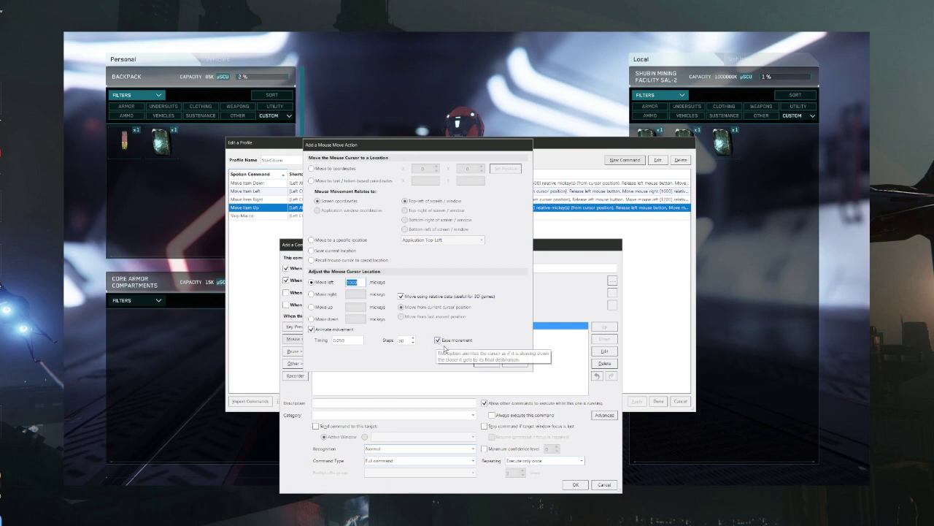
pyautogui.click(486, 362)
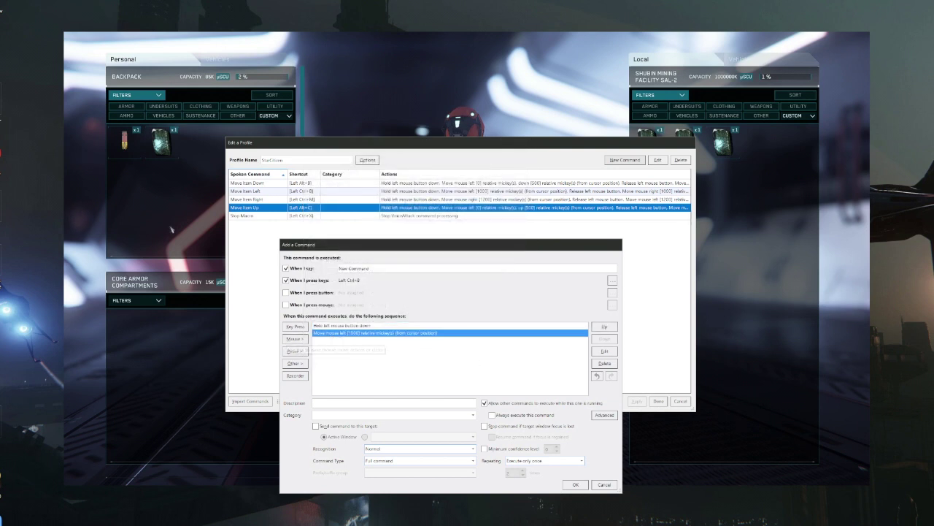
# Add a mouse action to the sequence that releases the left mouse button
pyautogui.click(294, 340)
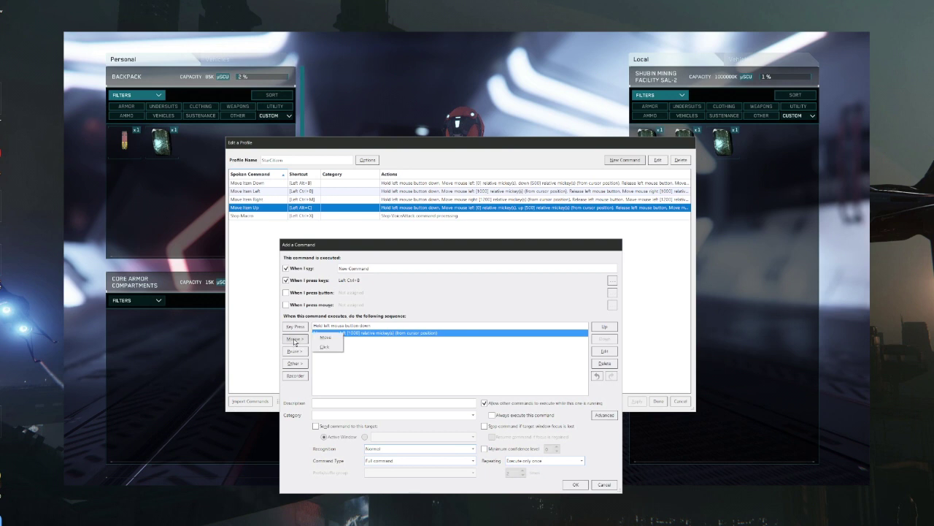
pyautogui.click(319, 345)
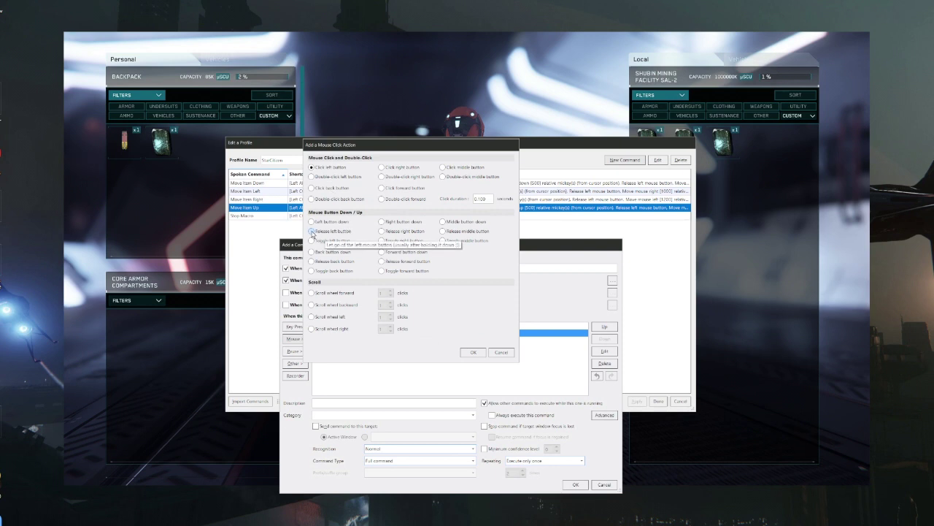
pyautogui.click(312, 231)
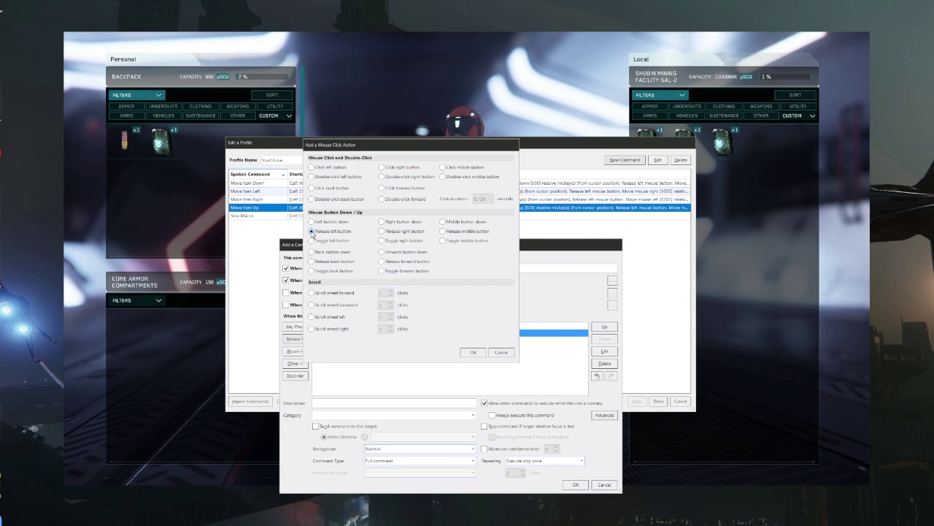
pyautogui.click(473, 352)
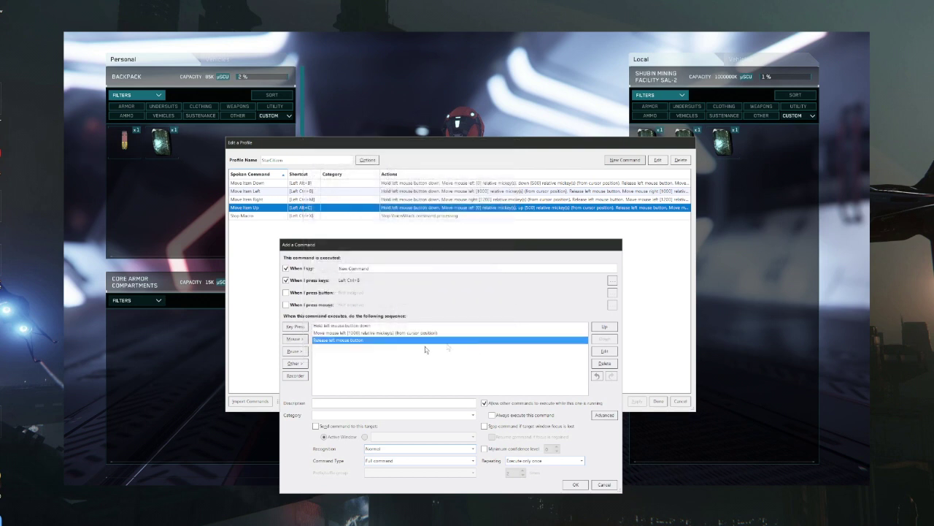
# Add a mouse move action of 1000 mickeys to the right using relative data, and save the command to the profile
pyautogui.click(288, 339)
pyautogui.click(324, 338)
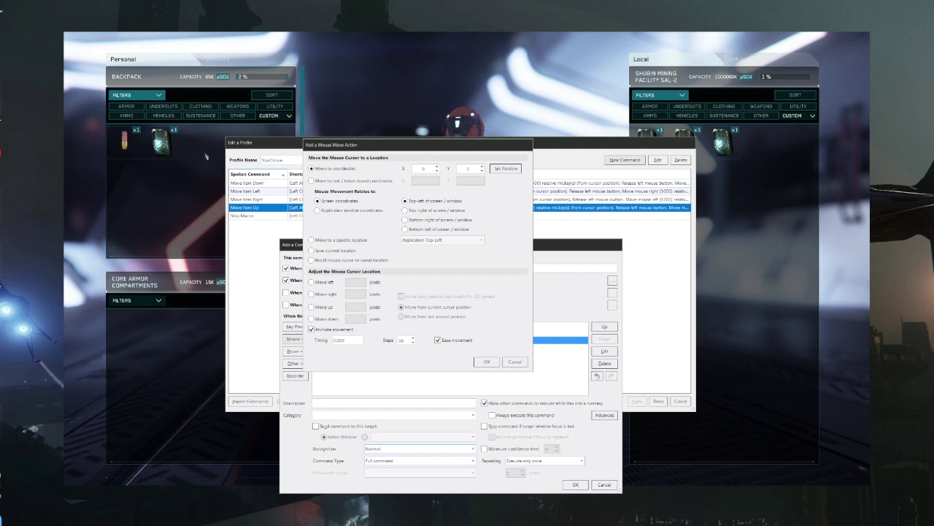
pyautogui.click(312, 295)
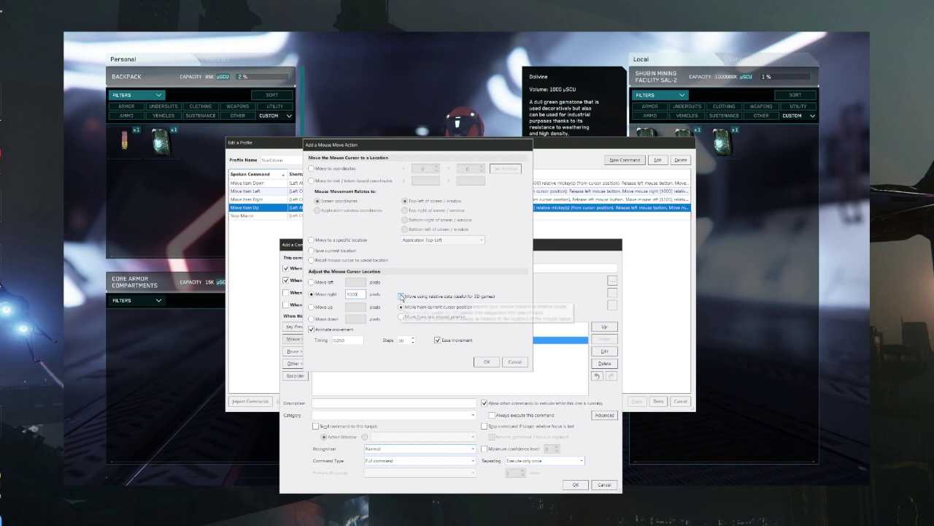
pyautogui.click(400, 296)
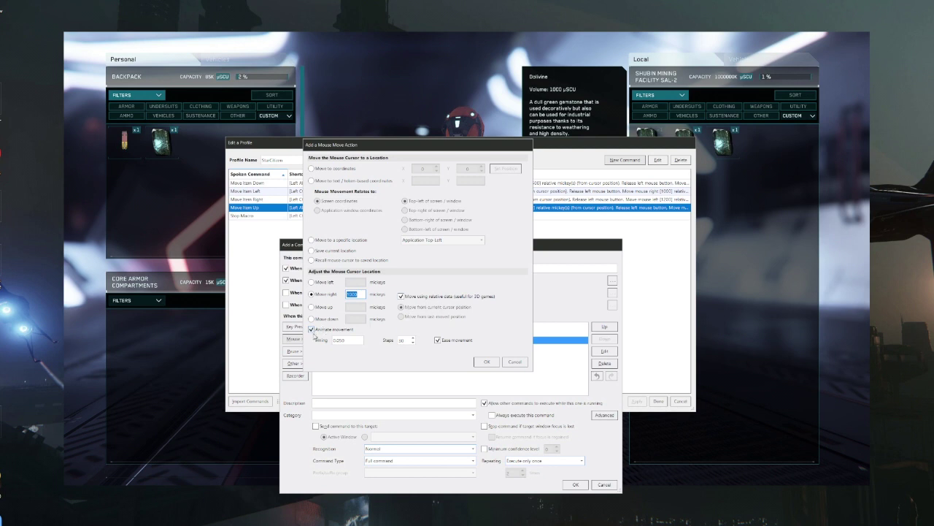
pyautogui.click(313, 329)
pyautogui.click(354, 329)
pyautogui.click(485, 363)
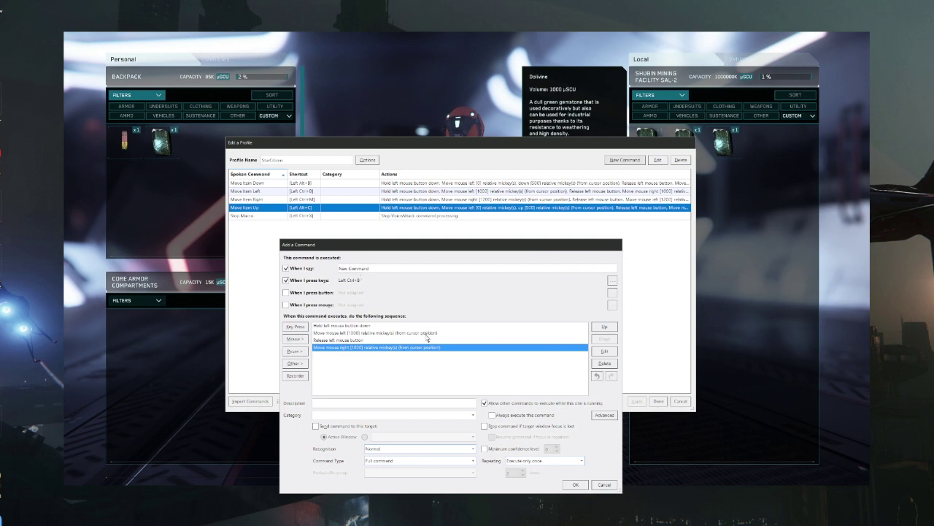
pyautogui.click(577, 485)
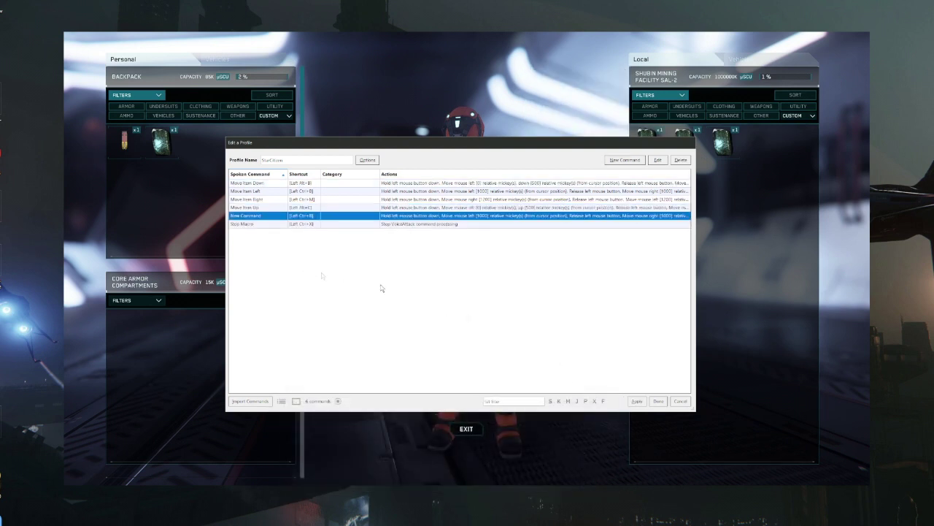
pyautogui.click(635, 401)
# Delete the newly created "New Command" from the StarCitizen profile and close the profile editor
pyautogui.rightClick(260, 217)
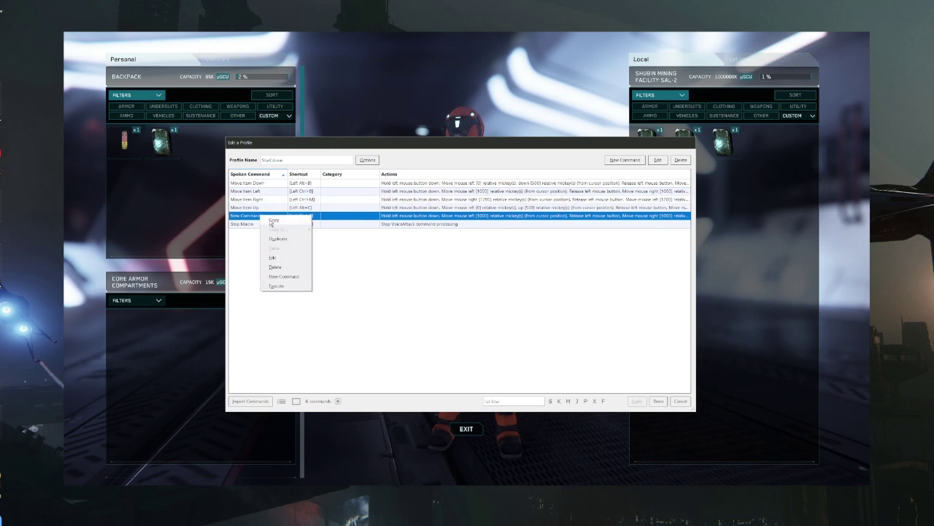
pyautogui.click(279, 267)
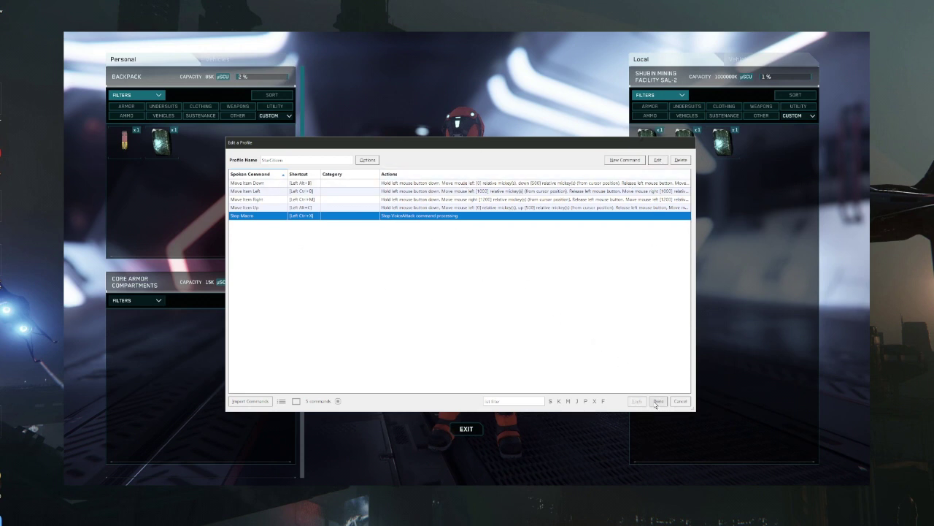
pyautogui.click(678, 402)
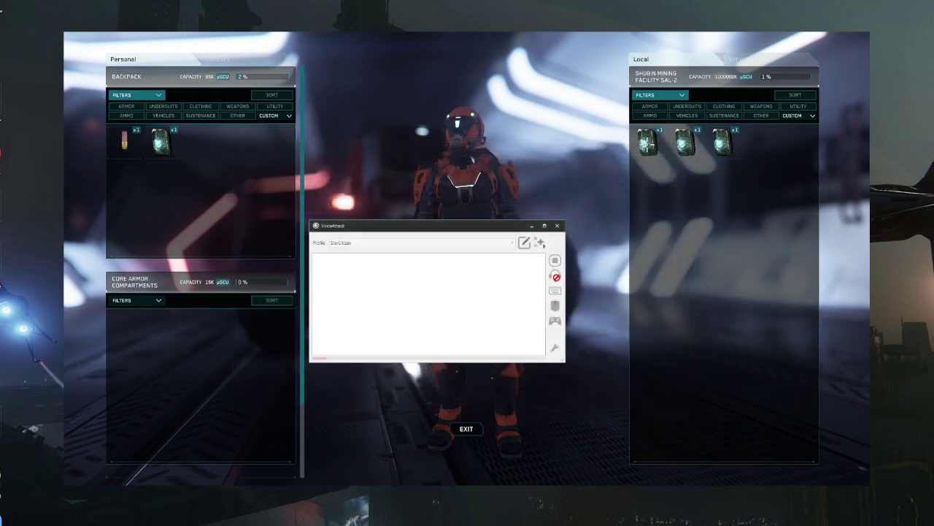
# Switch to Star Citizen and set Window Mode to Fullscreen in the graphics options
pyautogui.hotkey('alt', 'Tab')
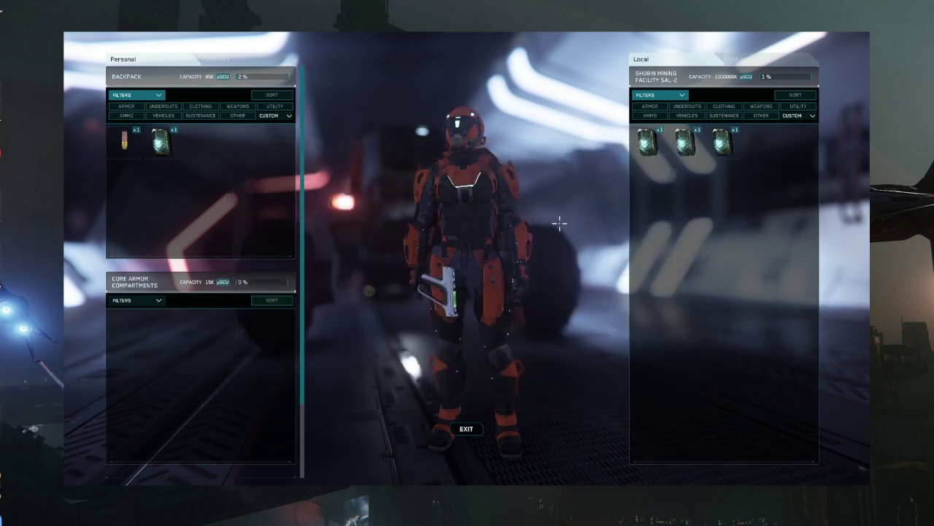
pyautogui.moveTo(440, 180)
pyautogui.moveTo(463, 229)
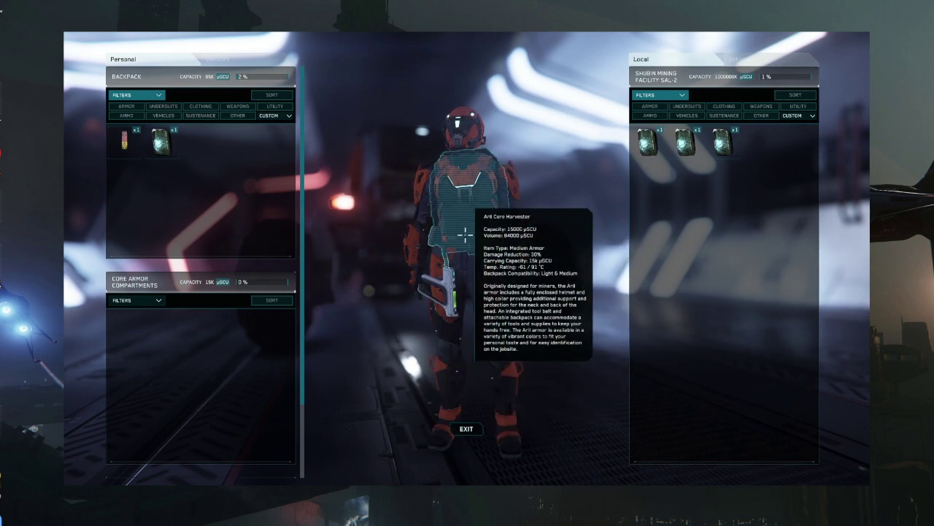
pyautogui.press('Escape')
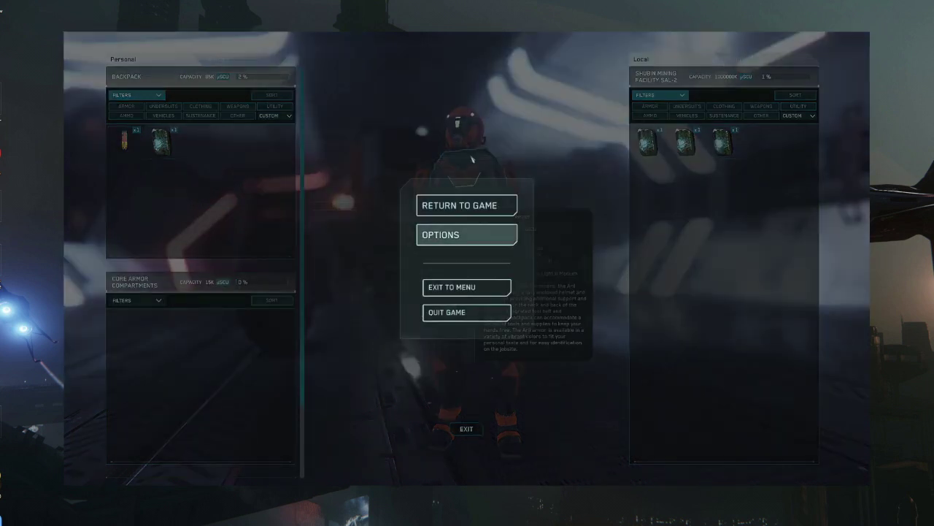
pyautogui.click(450, 237)
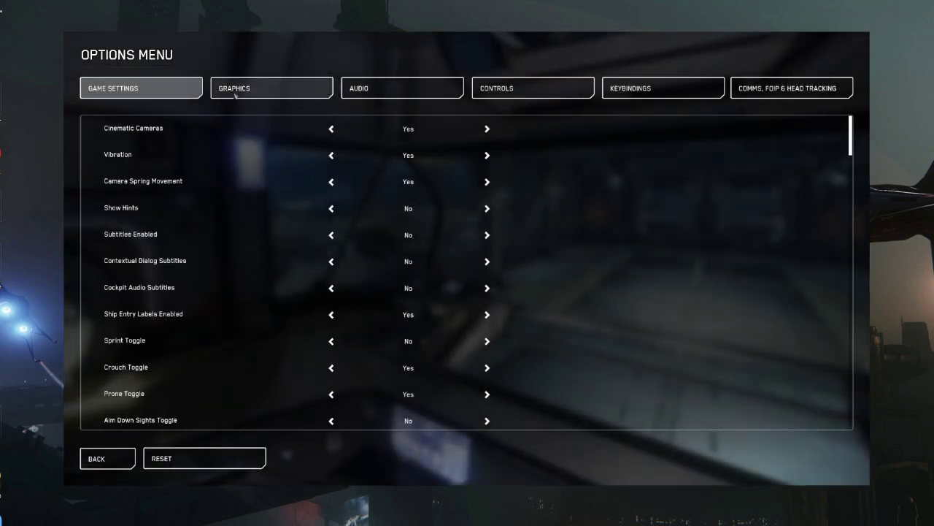
pyautogui.click(296, 87)
pyautogui.click(356, 235)
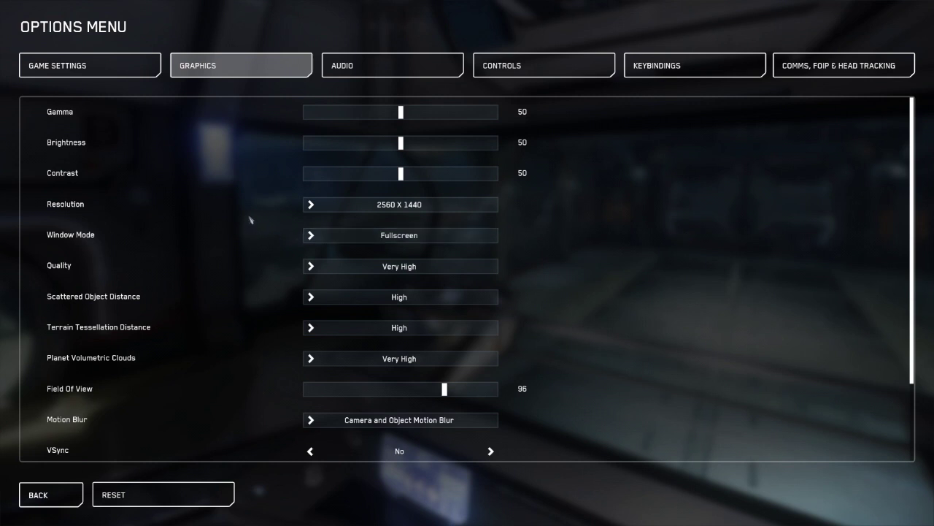
# Examine the available screen resolutions, keep 2560 X 1440, and close the options menu
pyautogui.click(350, 207)
pyautogui.scroll(-4, 390, 276)
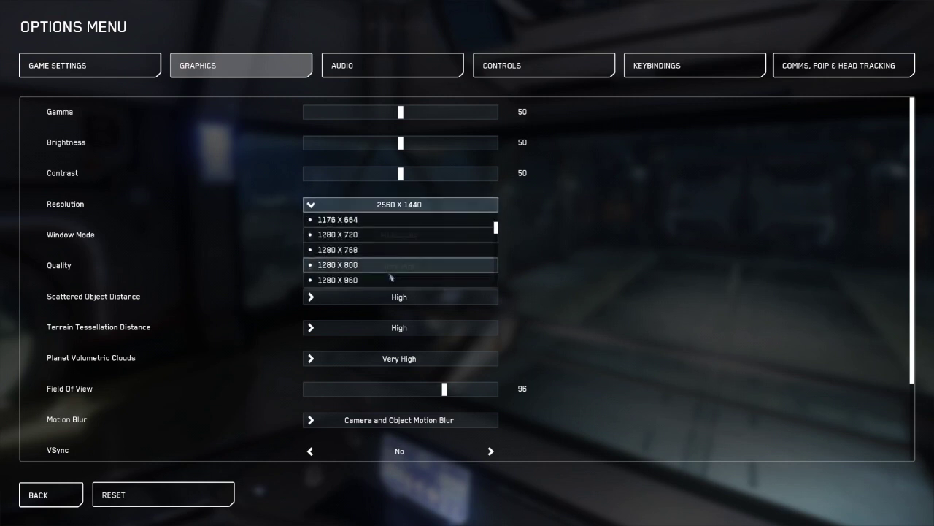
pyautogui.scroll(-10, 391, 276)
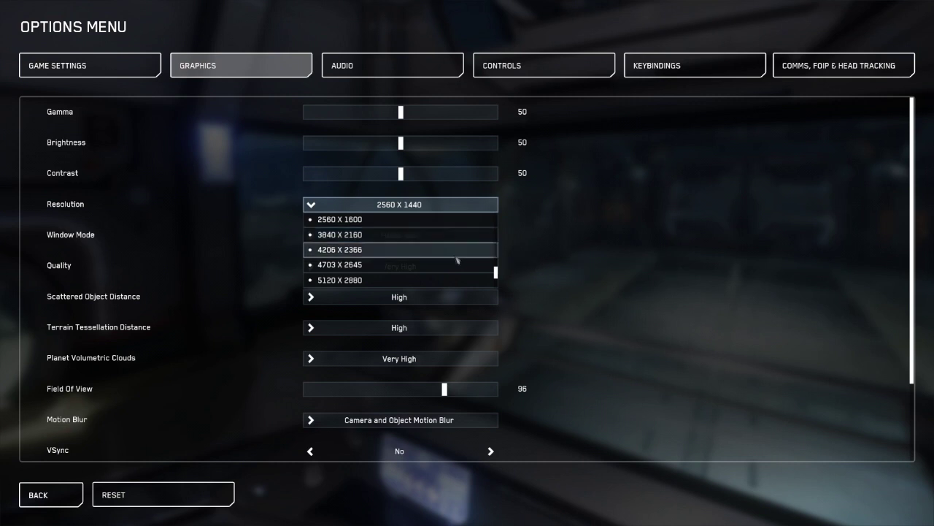
pyautogui.scroll(10, 458, 259)
pyautogui.scroll(4, 458, 259)
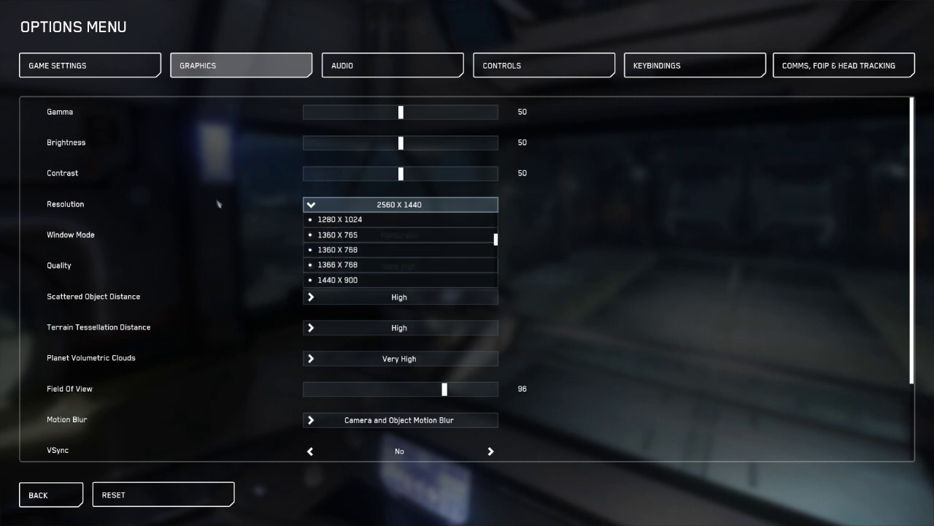
pyautogui.click(373, 207)
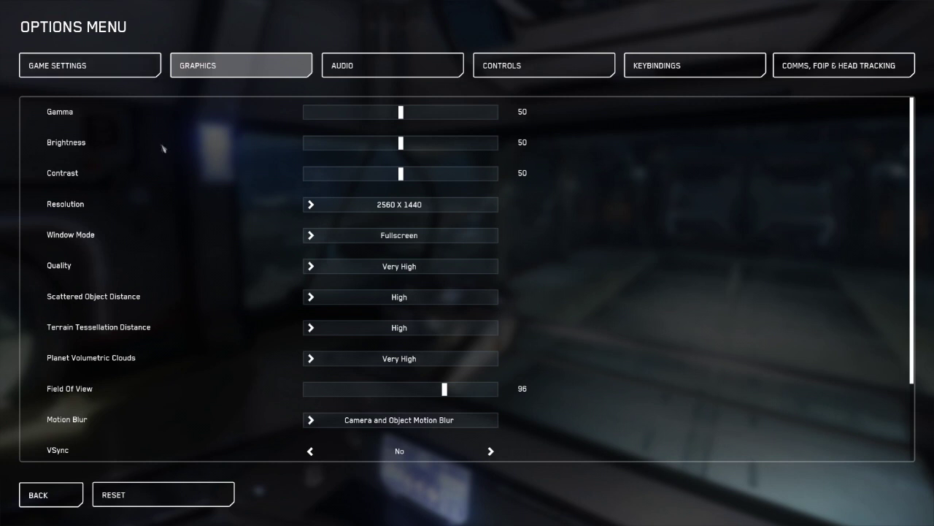
pyautogui.press('Escape')
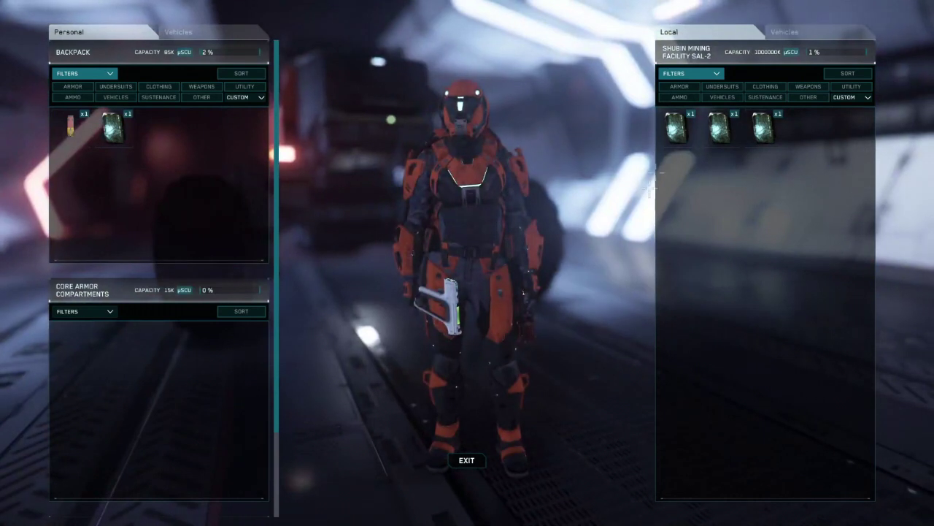
# Transfer the three Dolivine gems from the local Shubin Mining Facility SAL-2 inventory into the backpack
pyautogui.moveTo(676, 127)
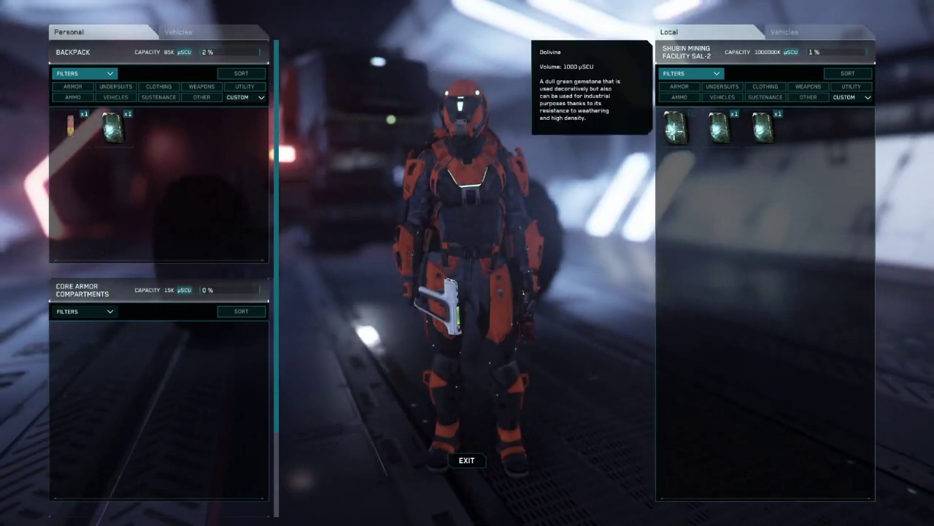
pyautogui.moveTo(676, 128); pyautogui.dragTo(601, 129)
pyautogui.moveTo(672, 129); pyautogui.dragTo(197, 127)
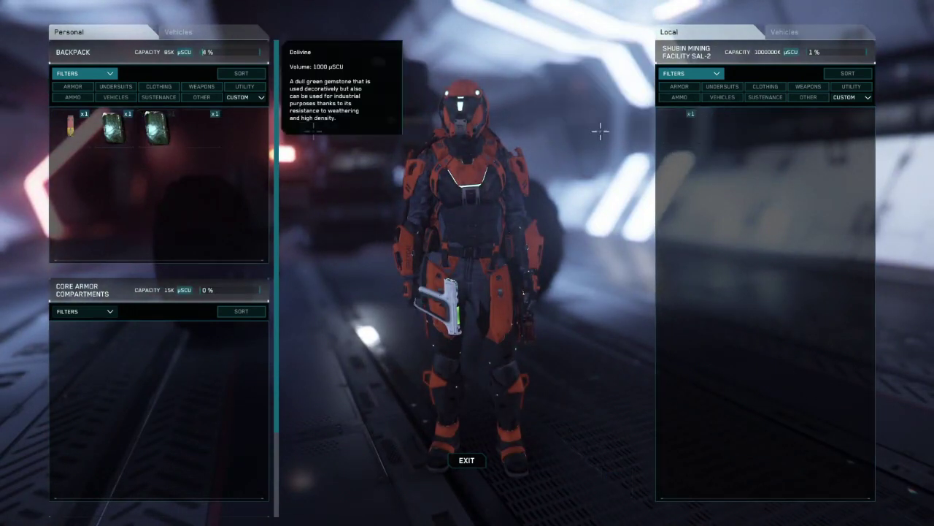
pyautogui.doubleClick(673, 129)
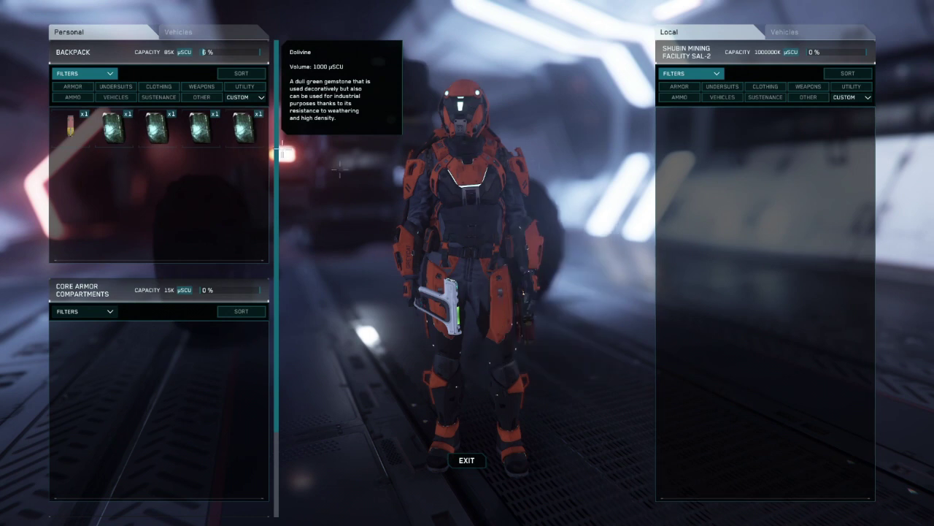
# Transfer one Dolivine gem and the OreBit Mining Attachment from the backpack to the local inventory
pyautogui.moveTo(200, 128)
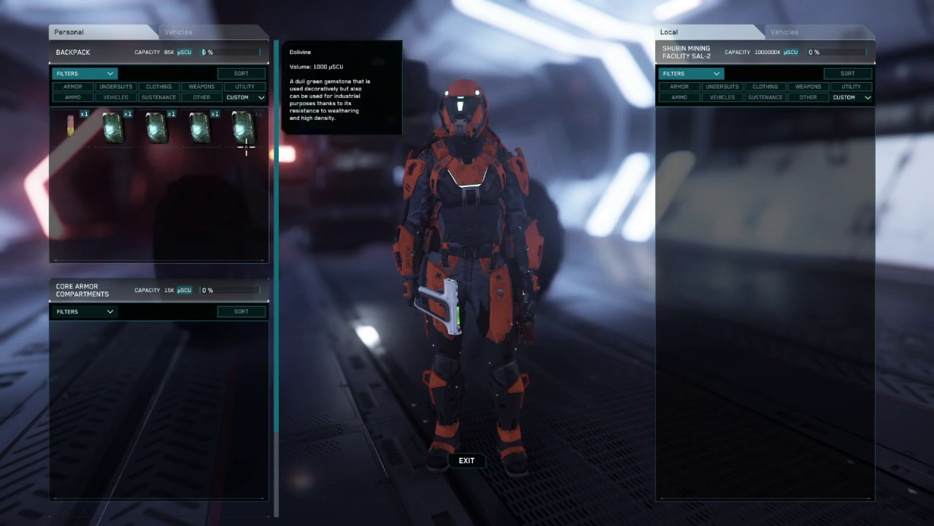
pyautogui.doubleClick(246, 121)
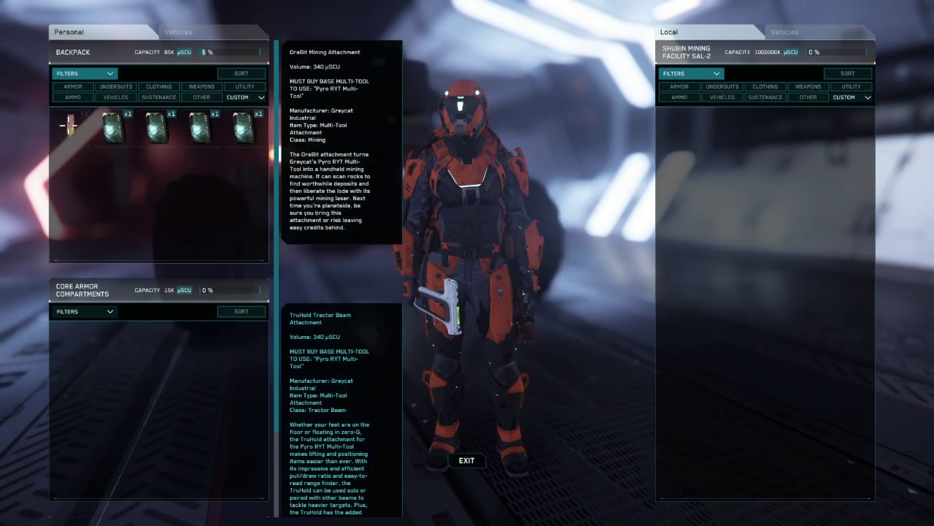
pyautogui.doubleClick(73, 125)
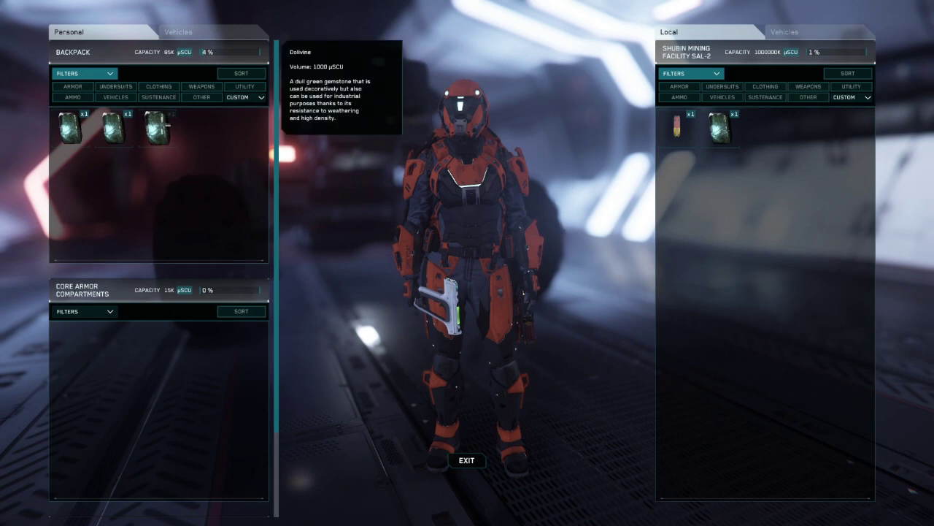
# Transfer the three remaining Dolivine gems from the backpack into the core armor compartments
pyautogui.doubleClick(159, 130)
pyautogui.doubleClick(73, 126)
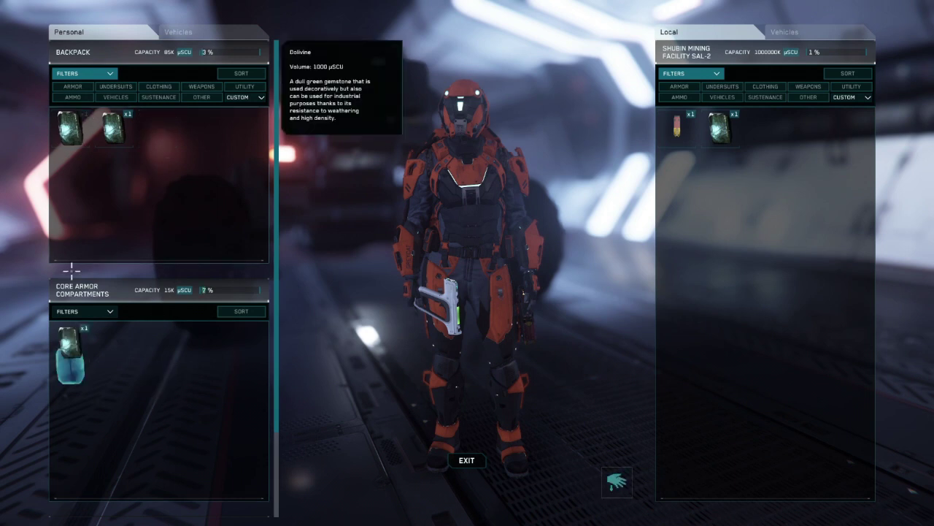
pyautogui.doubleClick(75, 121)
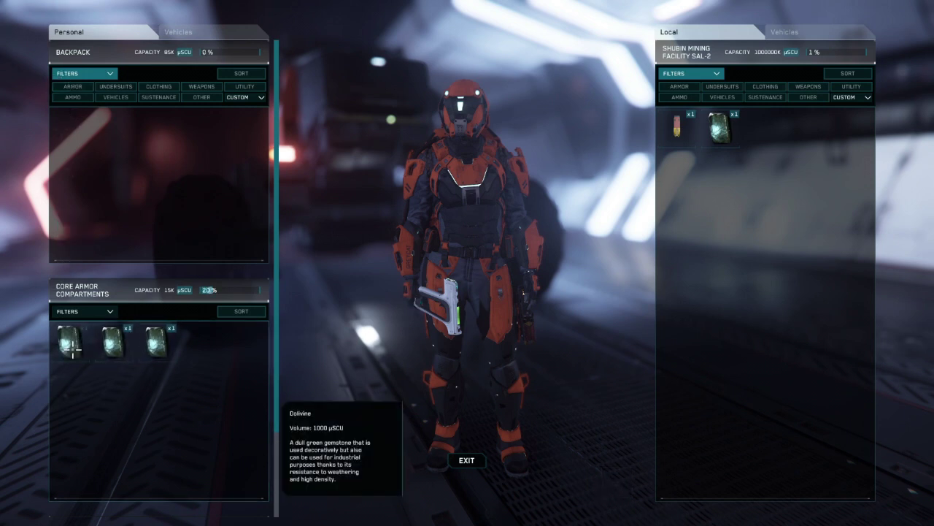
# Collapse the backpack's filters and transfer the three Dolivine gems from the core armor compartments back into the backpack
pyautogui.click(93, 73)
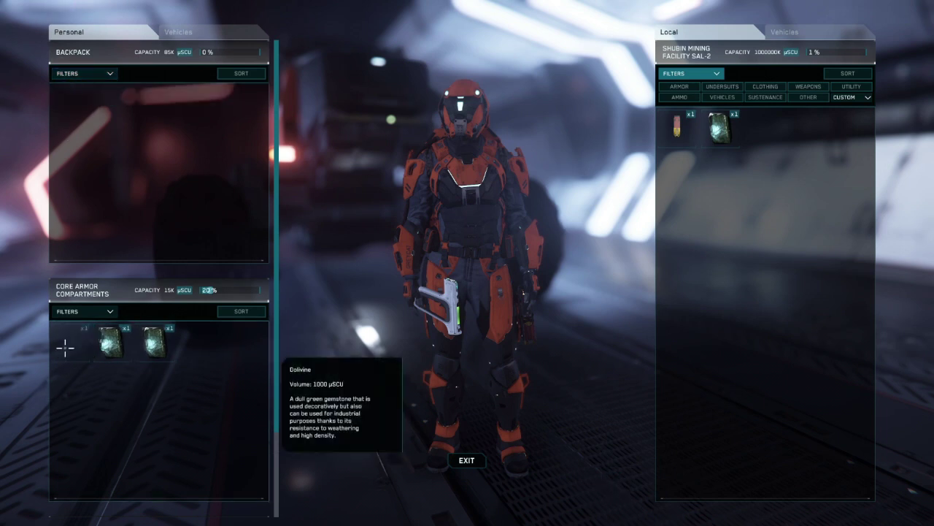
pyautogui.moveTo(65, 357); pyautogui.dragTo(63, 232)
pyautogui.moveTo(63, 354); pyautogui.dragTo(65, 206)
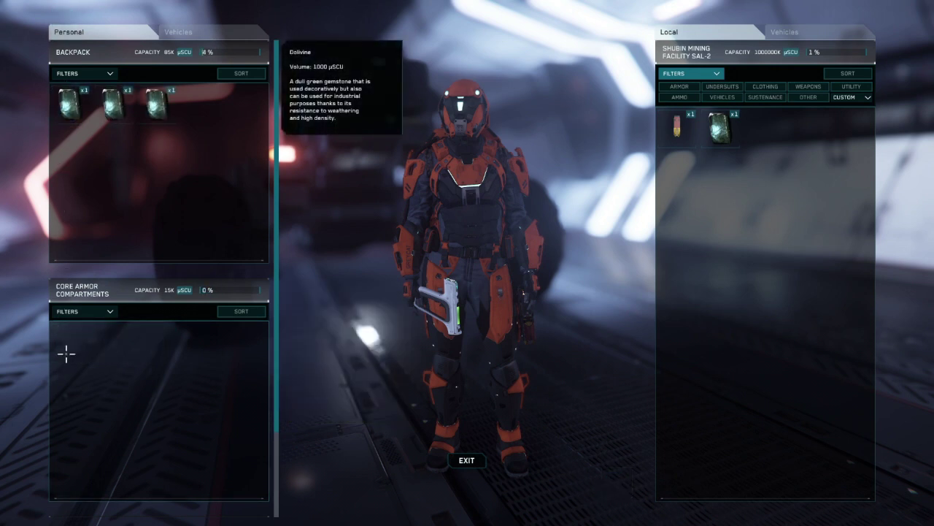
# Close the character's inventory and return to the game view
pyautogui.moveTo(460, 146); pyautogui.dragTo(495, 32)
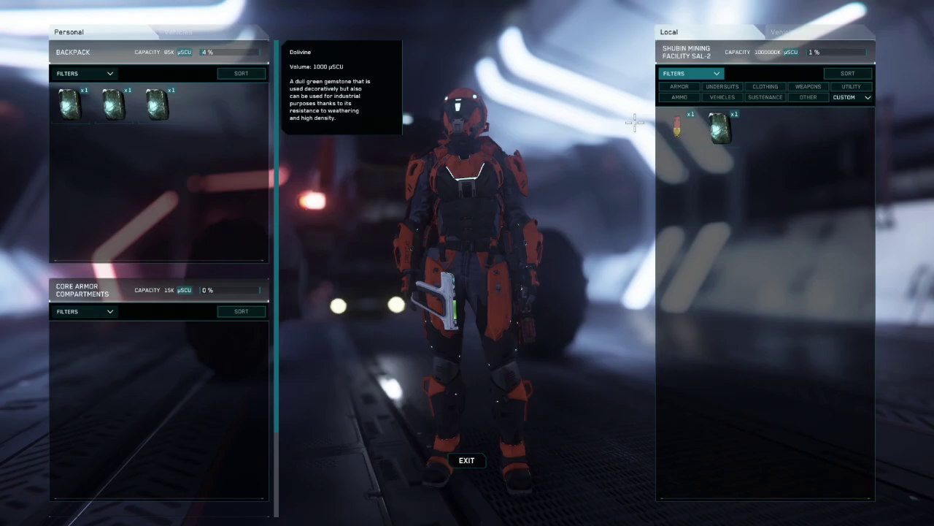
pyautogui.press('i')
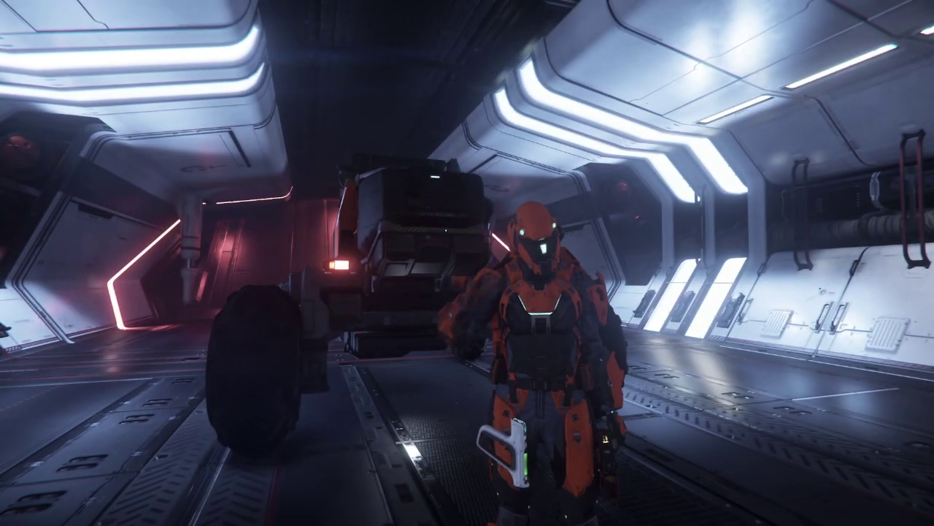